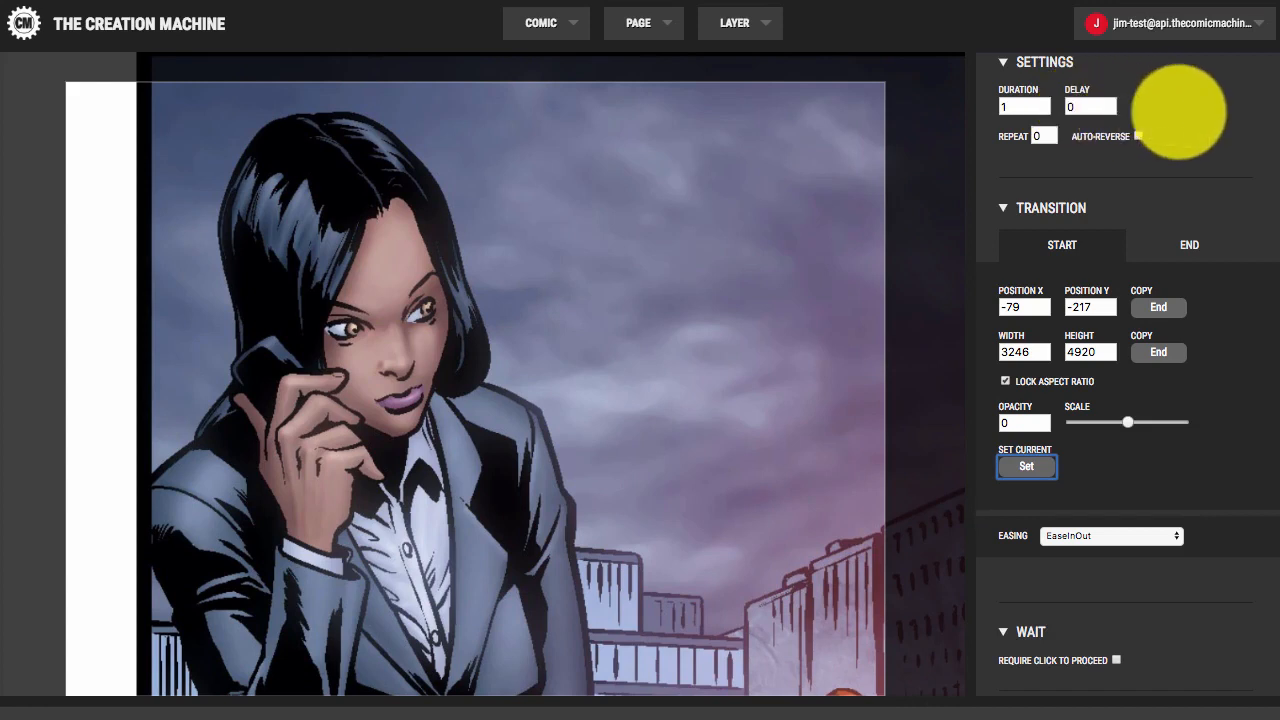
scroll(1188, 110, up, 3)
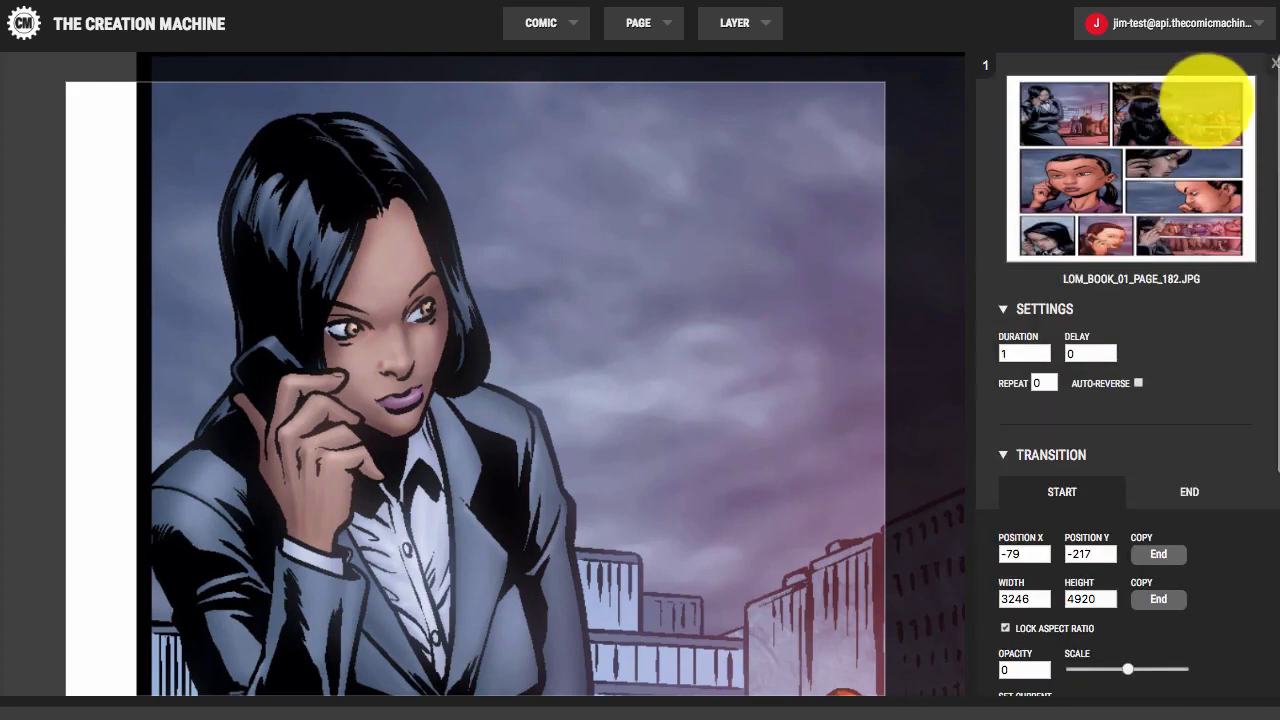
click(1271, 64)
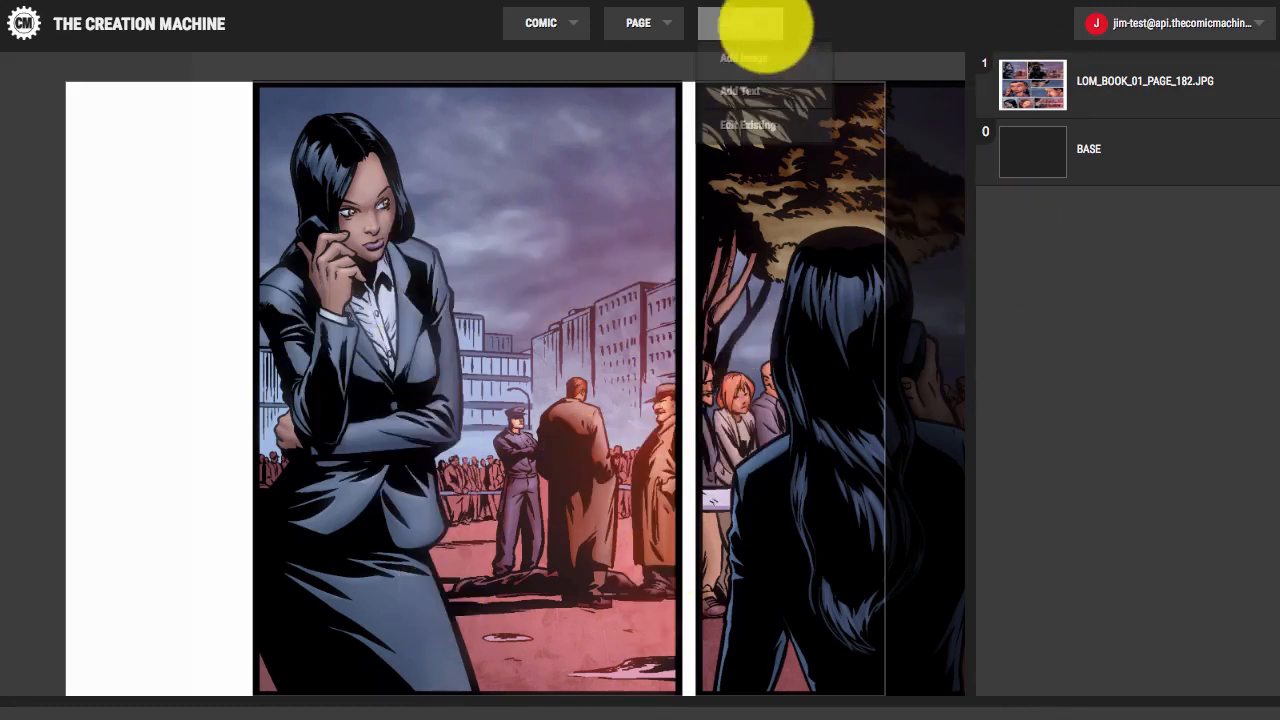
click(766, 25)
click(744, 58)
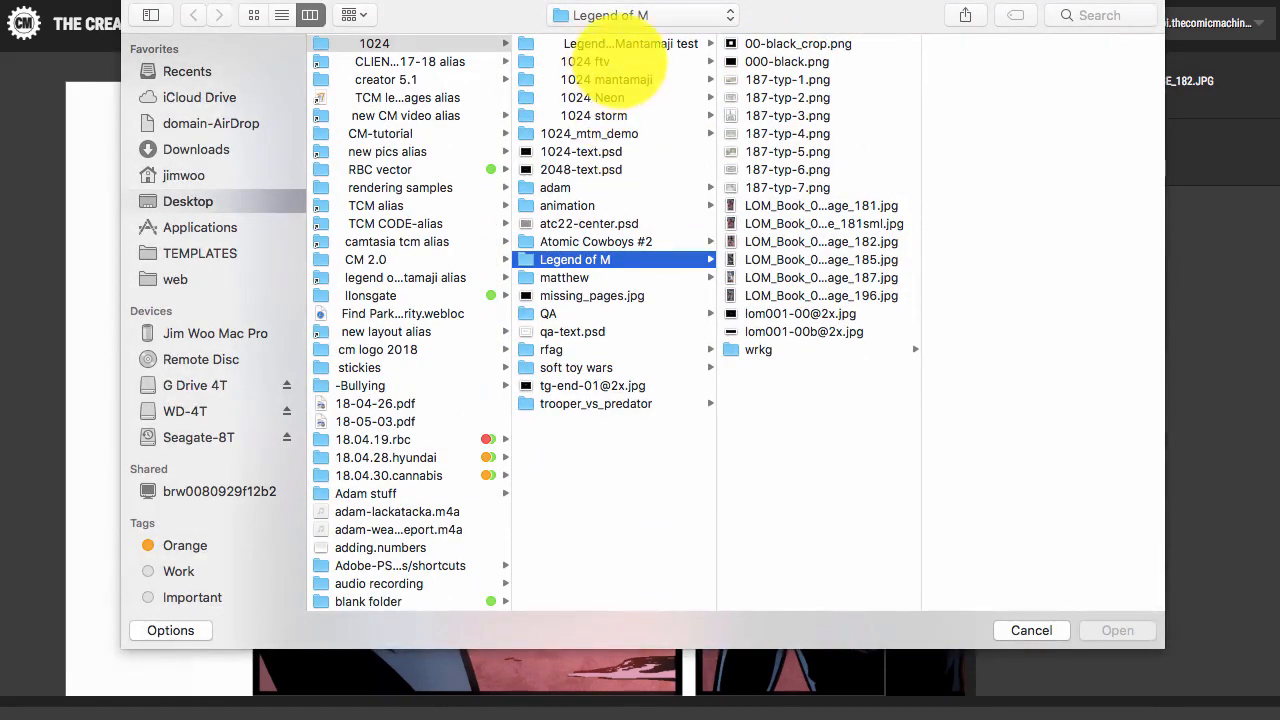
click(600, 61)
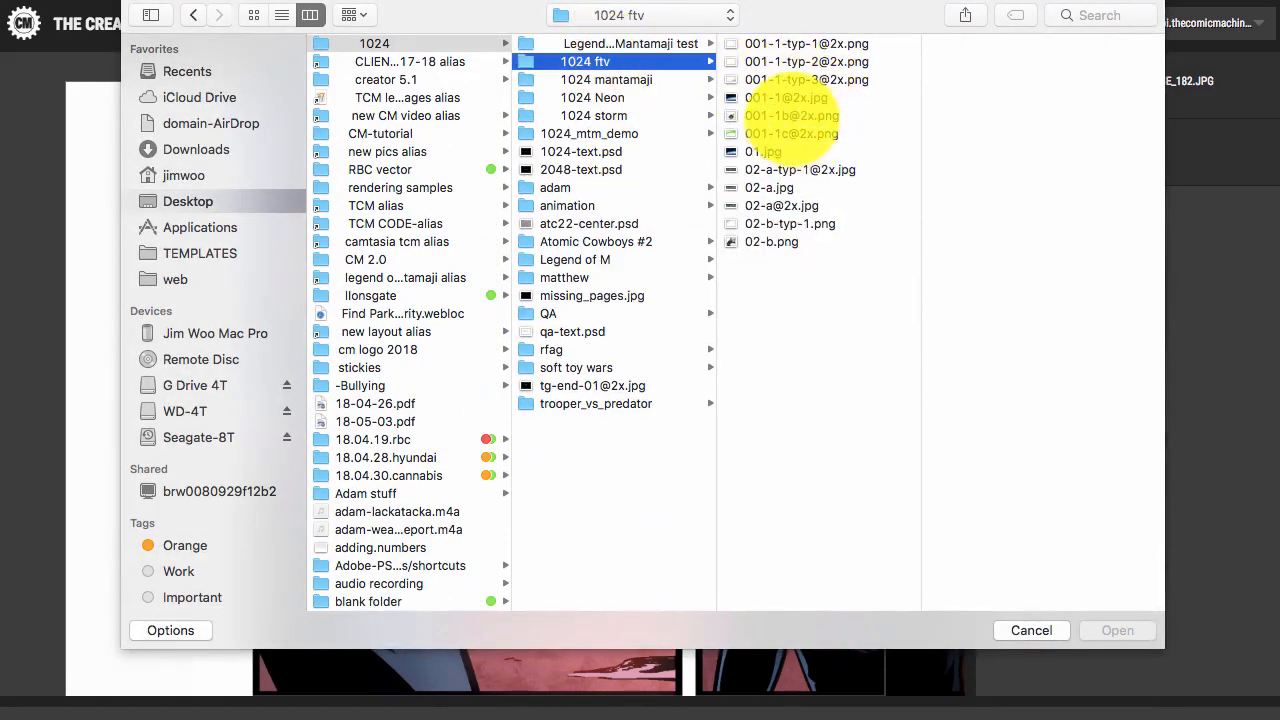
click(820, 115)
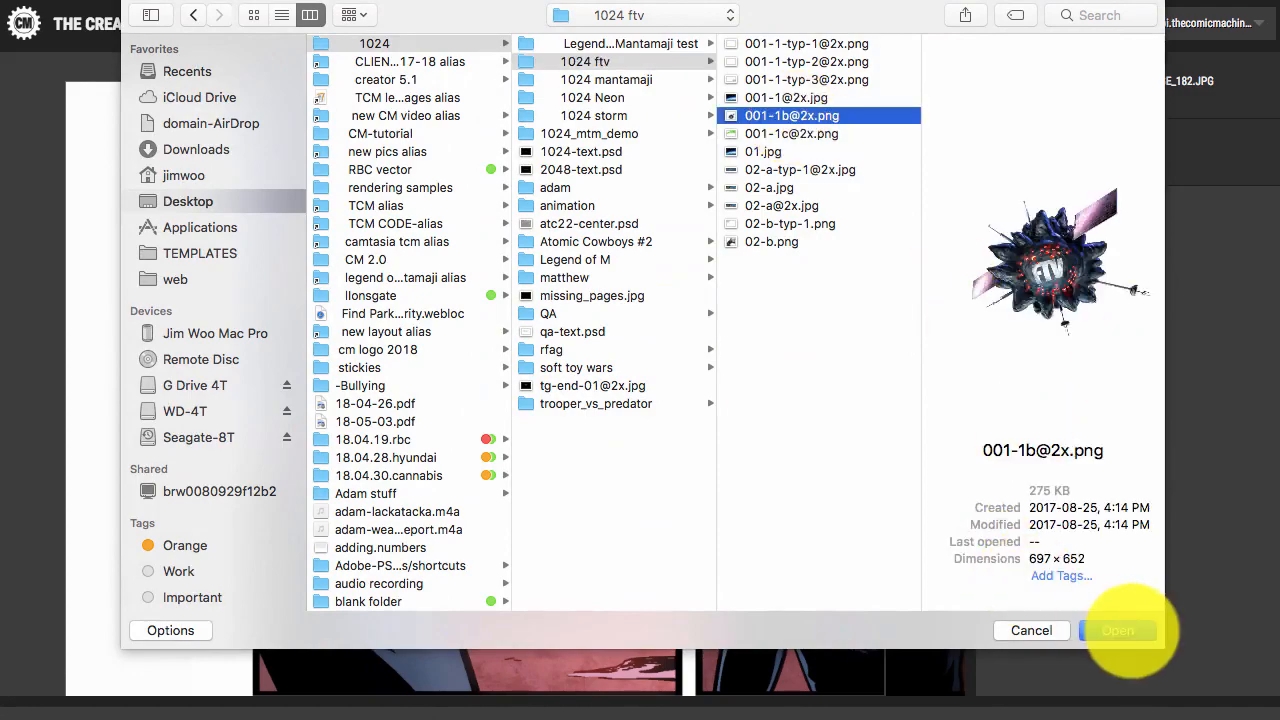
click(1126, 628)
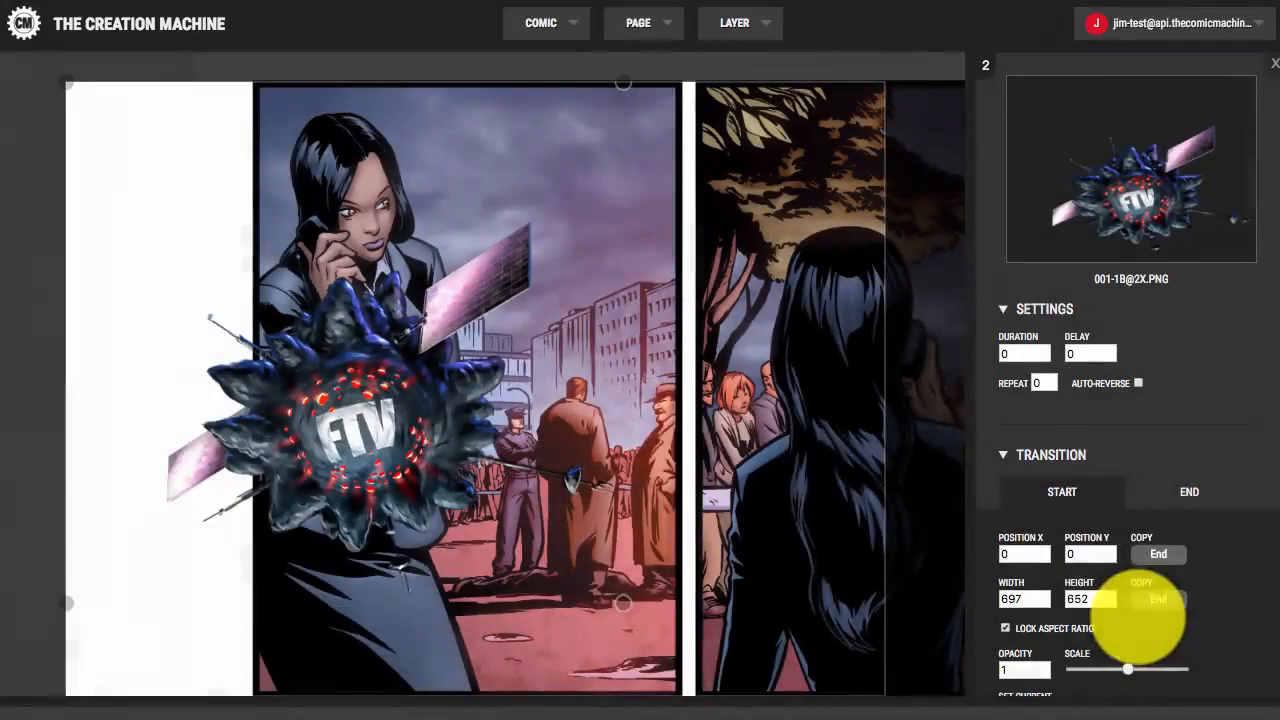
Move the FTV image's start position over the first comic panel, to about X 211, Y -46
drag(384, 386, 485, 405)
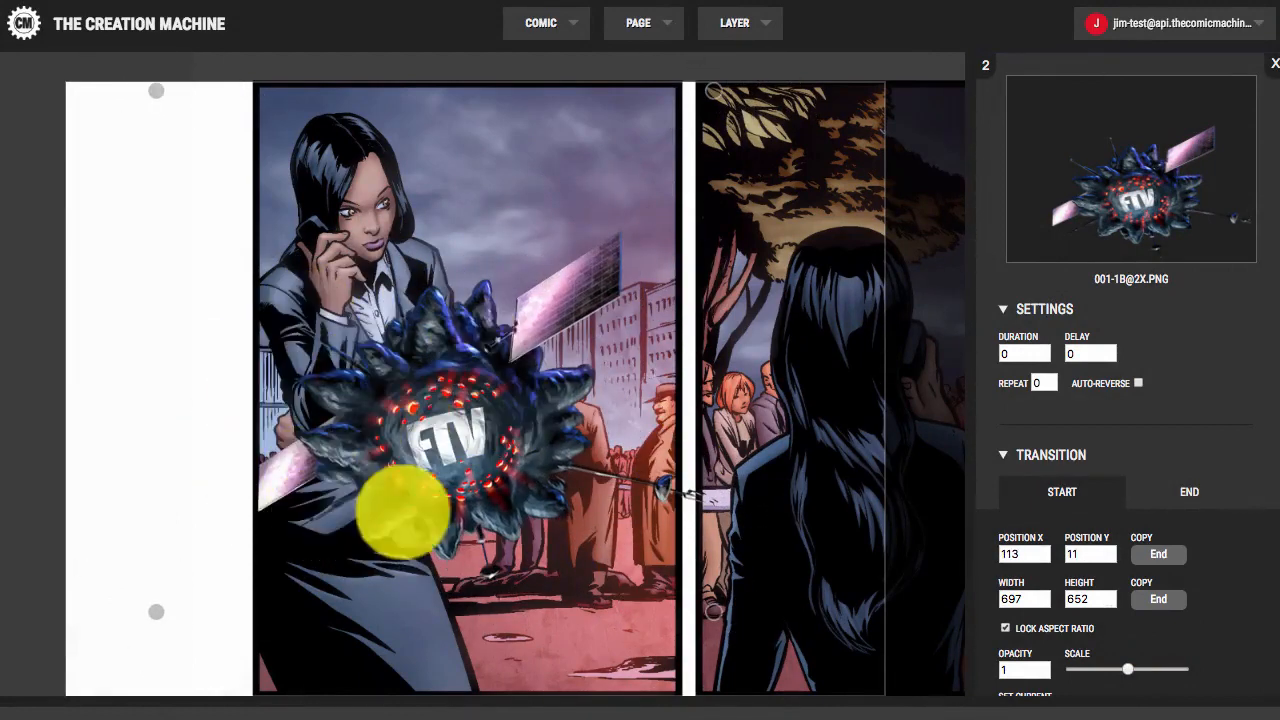
drag(457, 453, 410, 445)
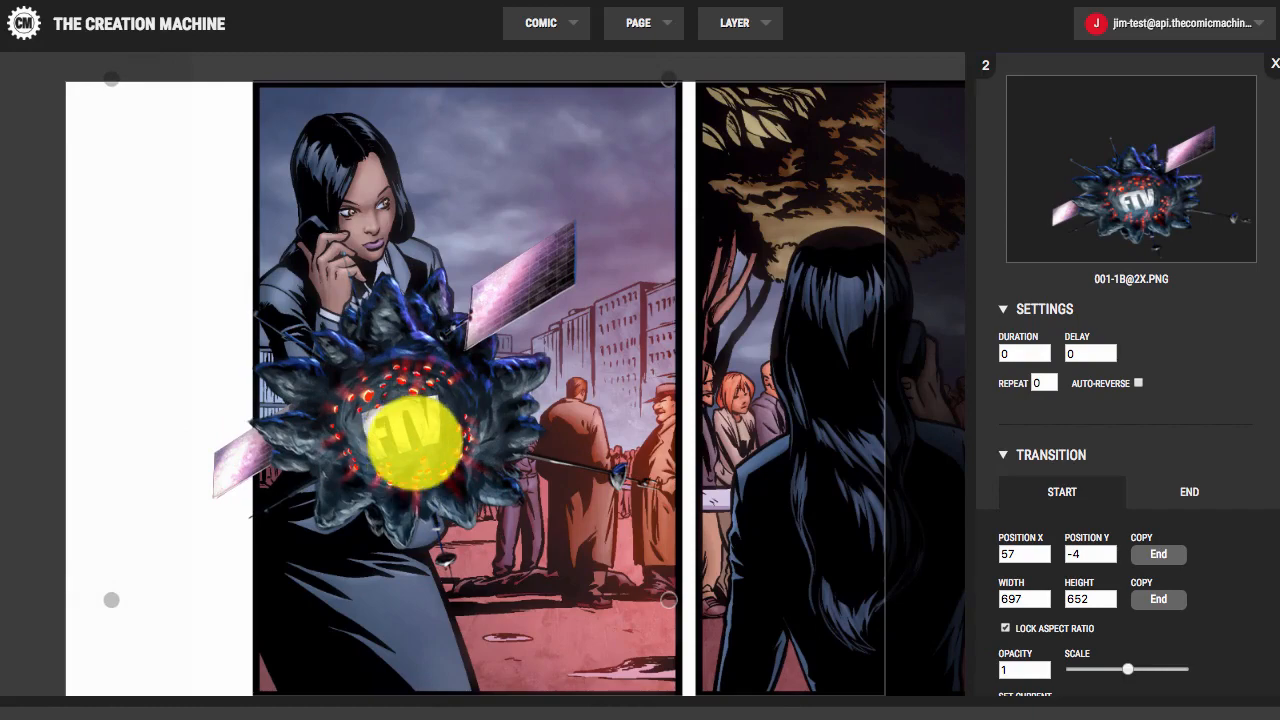
drag(414, 466, 464, 453)
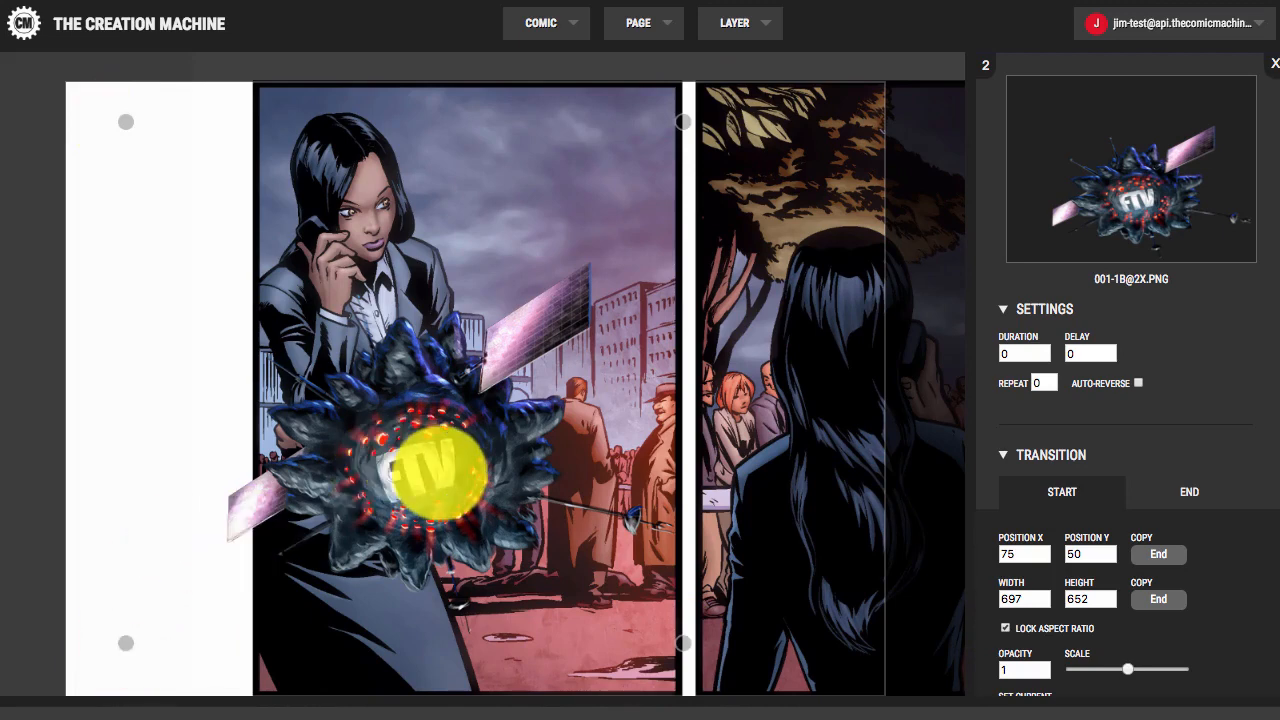
drag(436, 470, 398, 420)
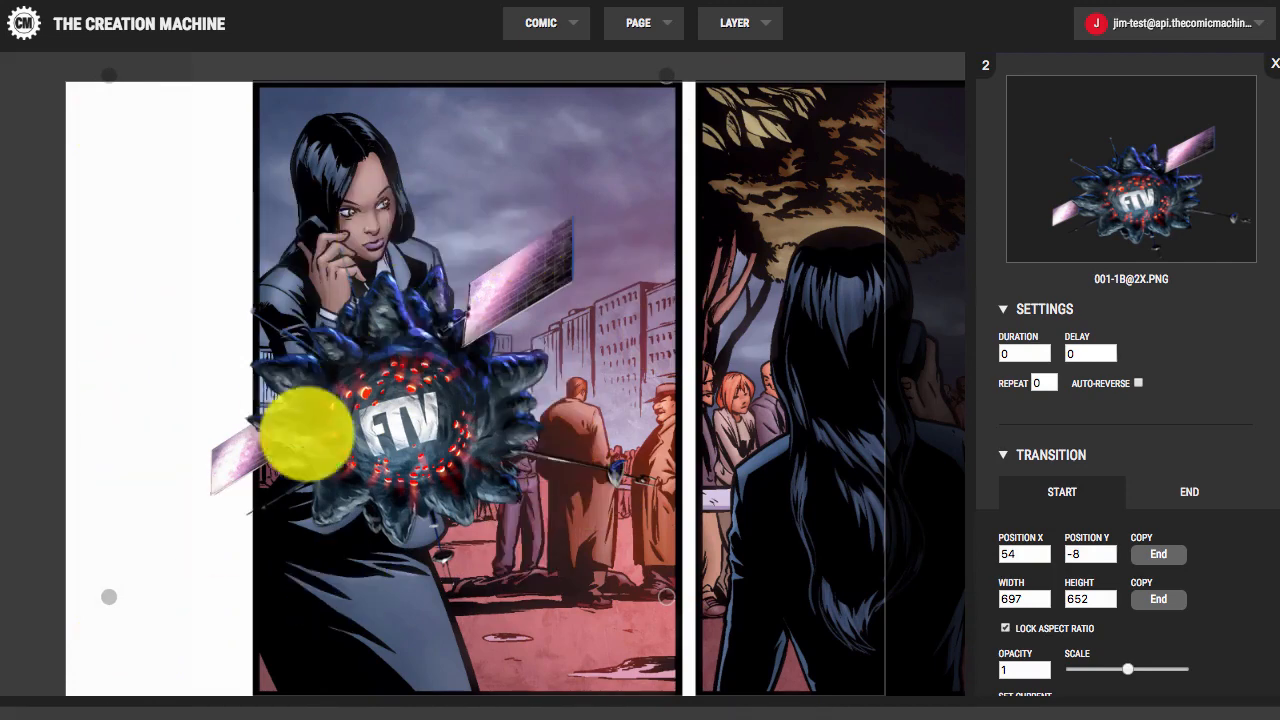
drag(369, 429, 520, 408)
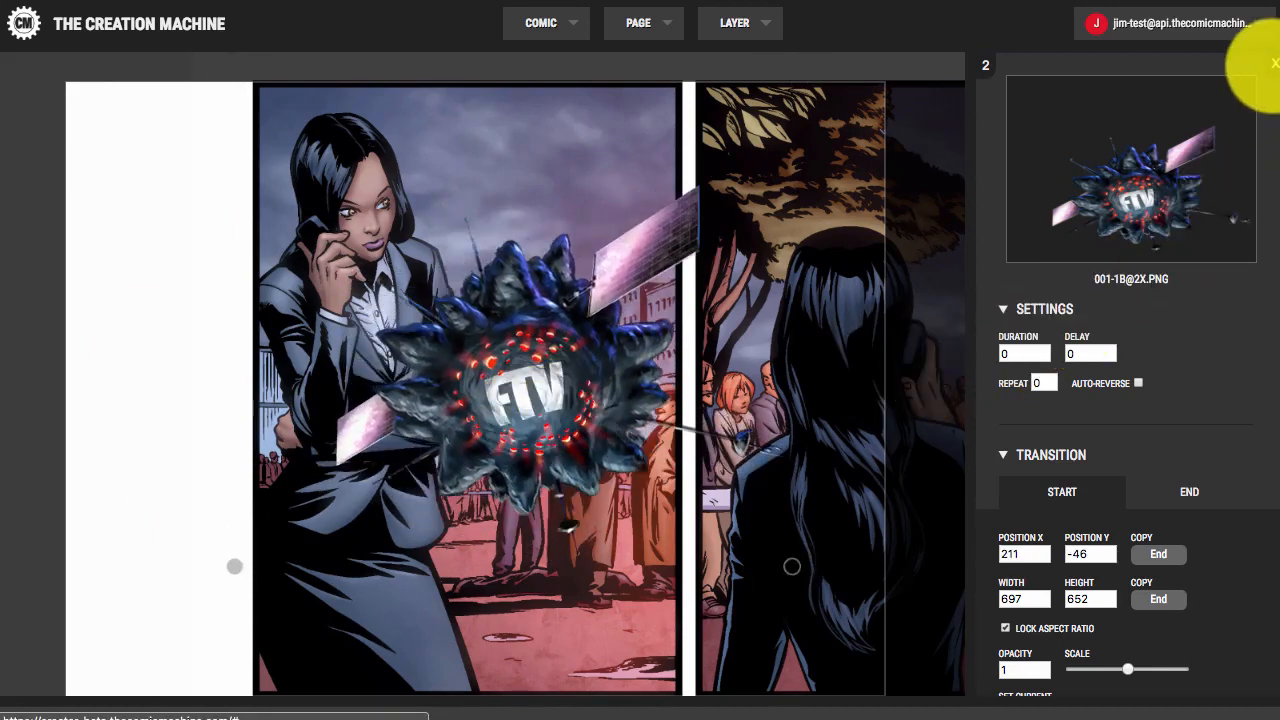
click(1168, 491)
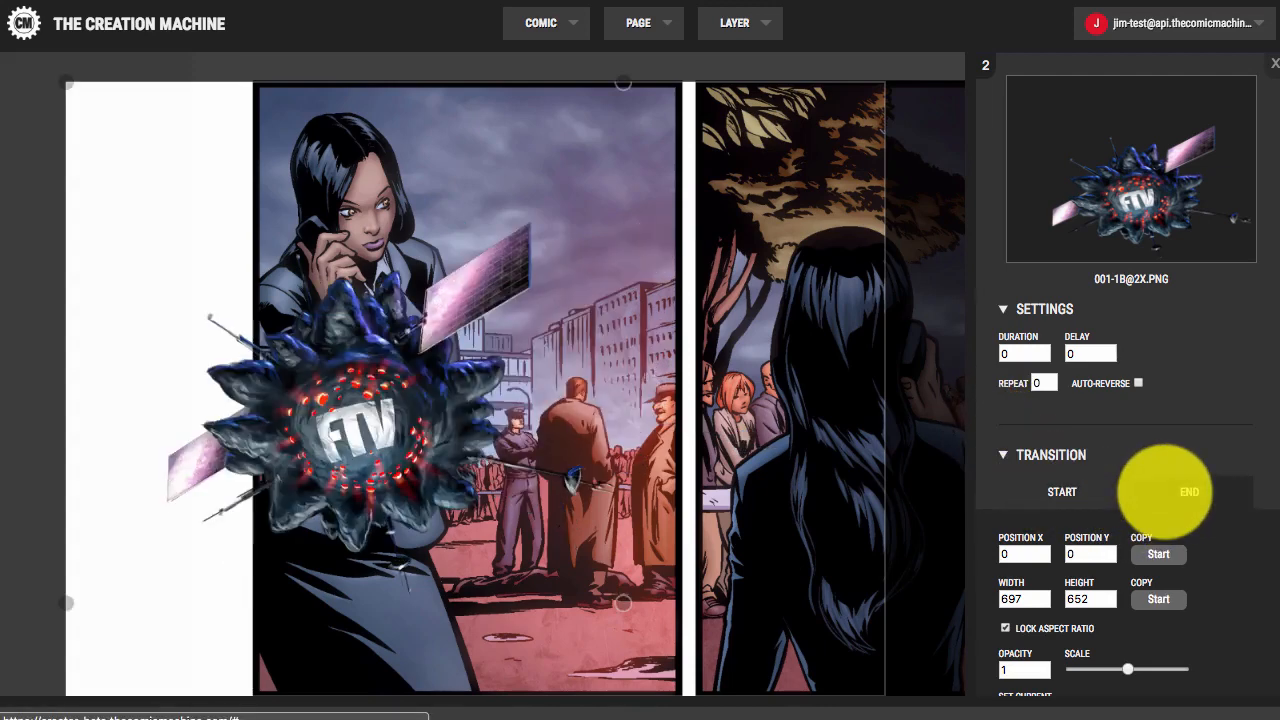
click(1040, 490)
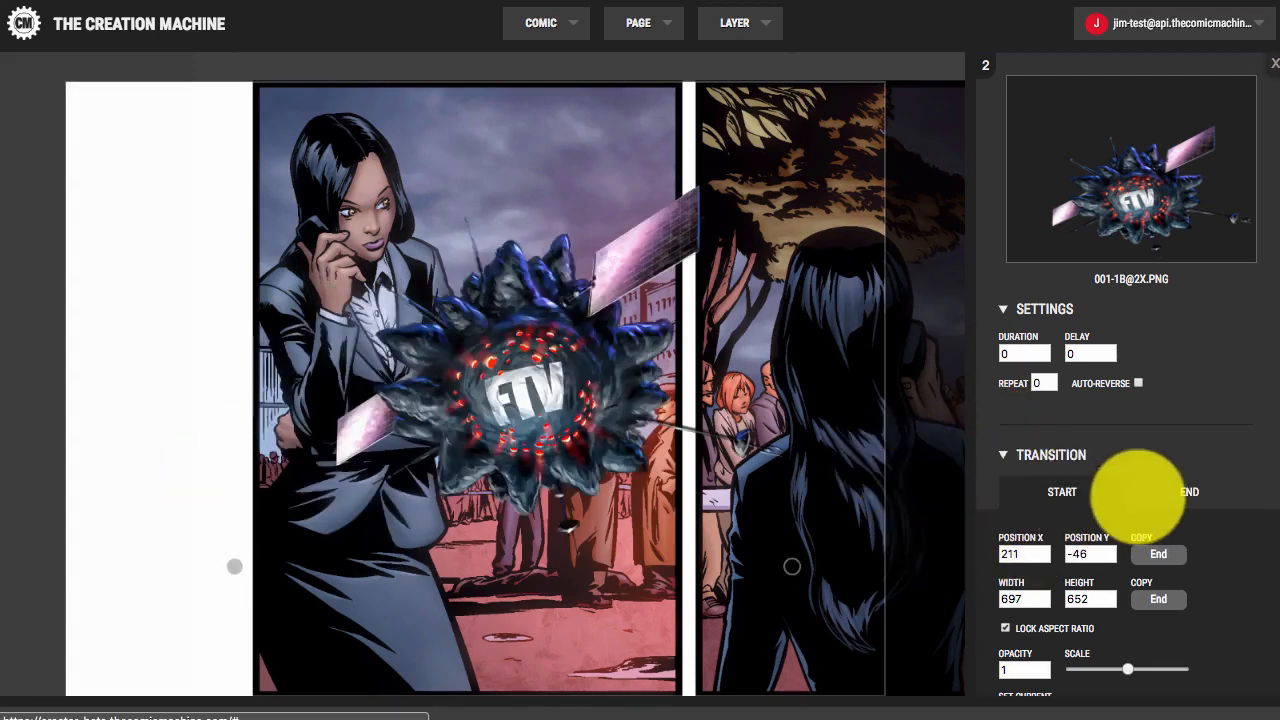
Enlarge the FTV image's start state to about 1387 × 1297, set its opacity to 0 and shift it to about X -137, Y -432
scroll(1135, 490, down, 1)
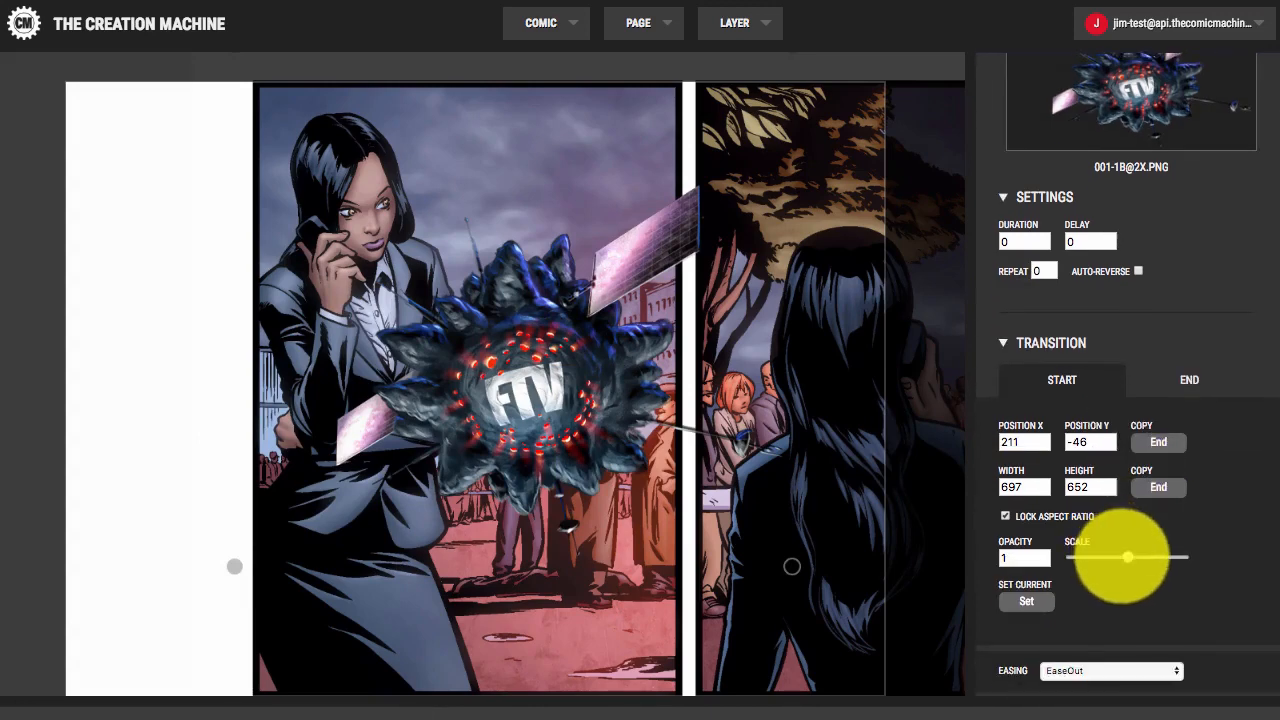
drag(1128, 557, 1140, 557)
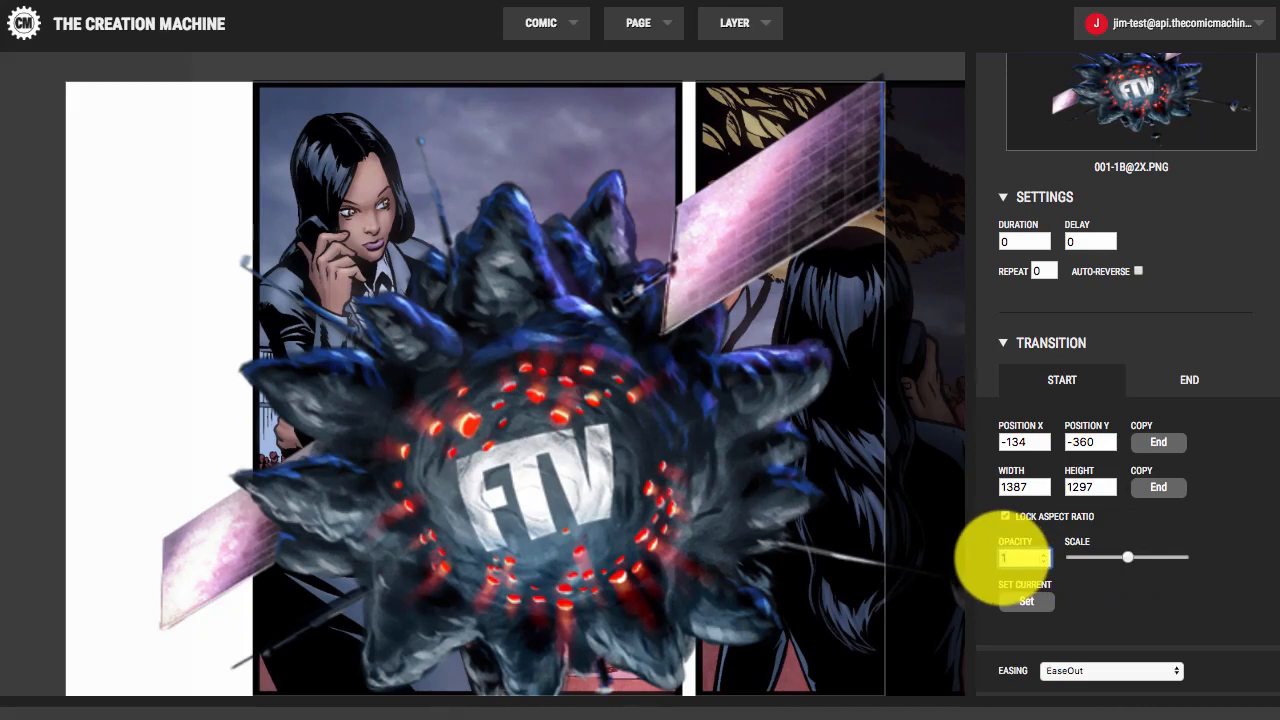
text(0)
drag(678, 419, 677, 420)
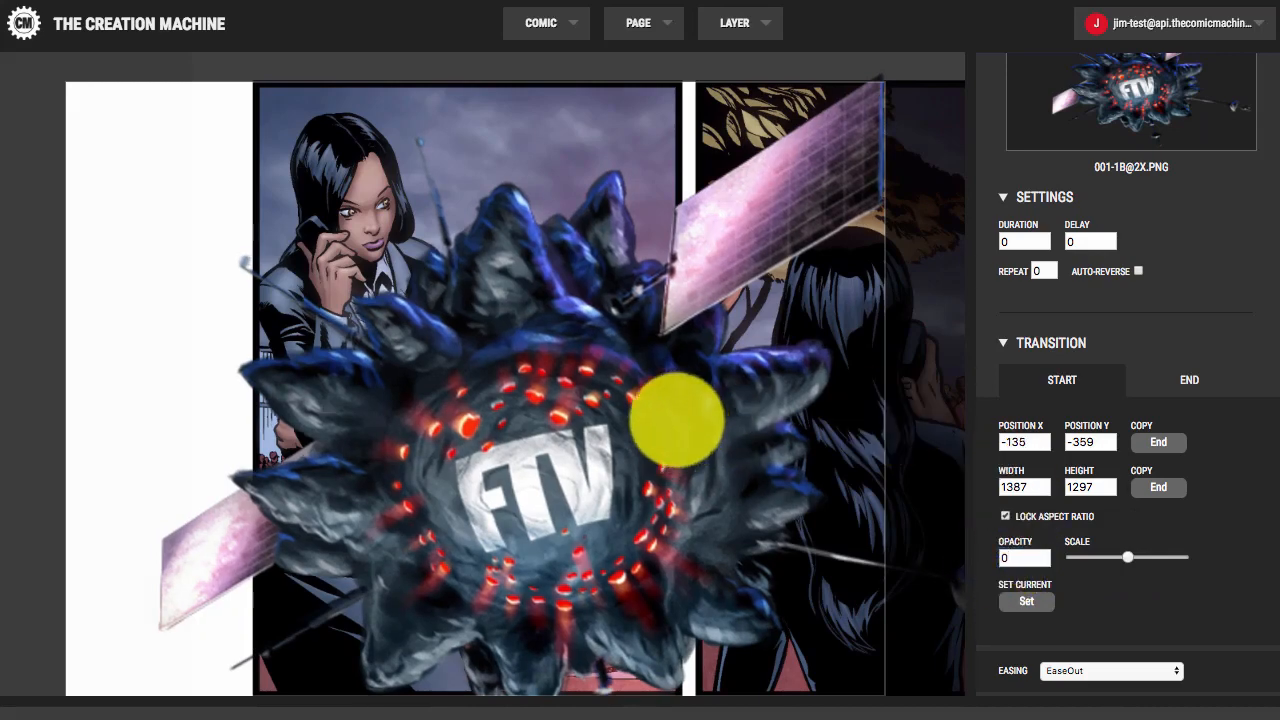
Move the FTV image's end position to about X 164, Y -12, over the first comic panel
click(1180, 376)
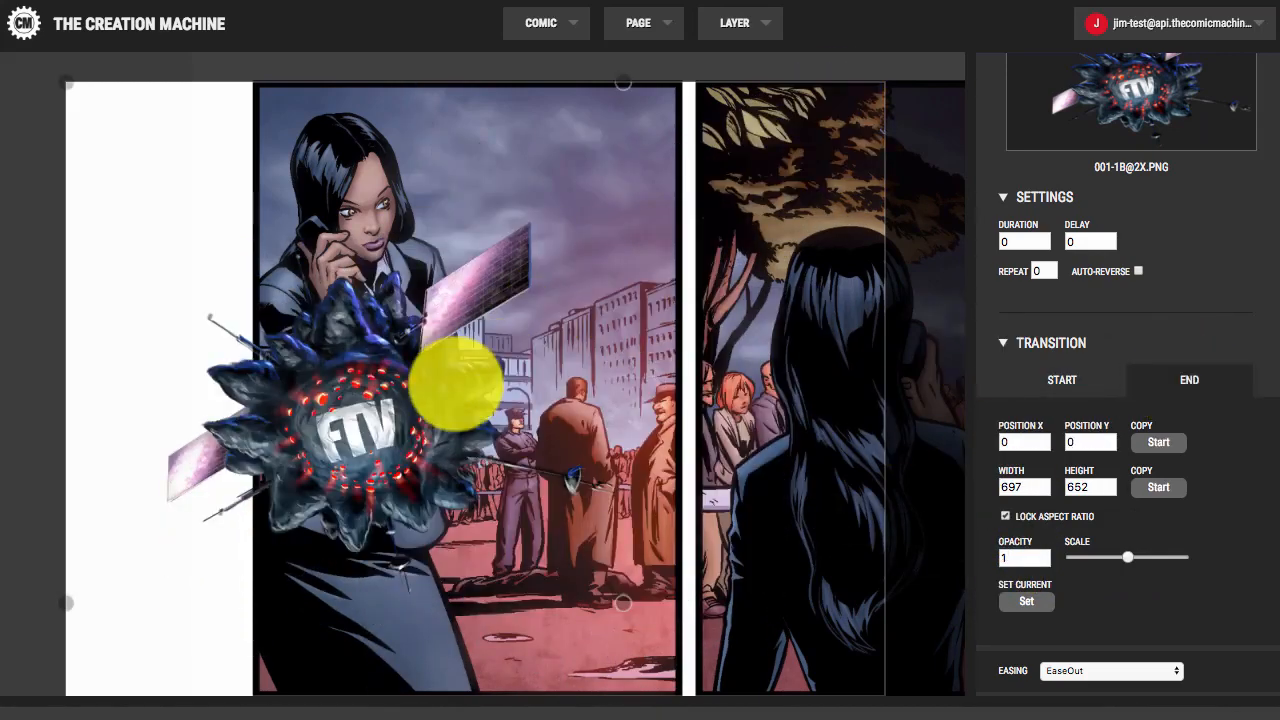
drag(366, 417, 500, 403)
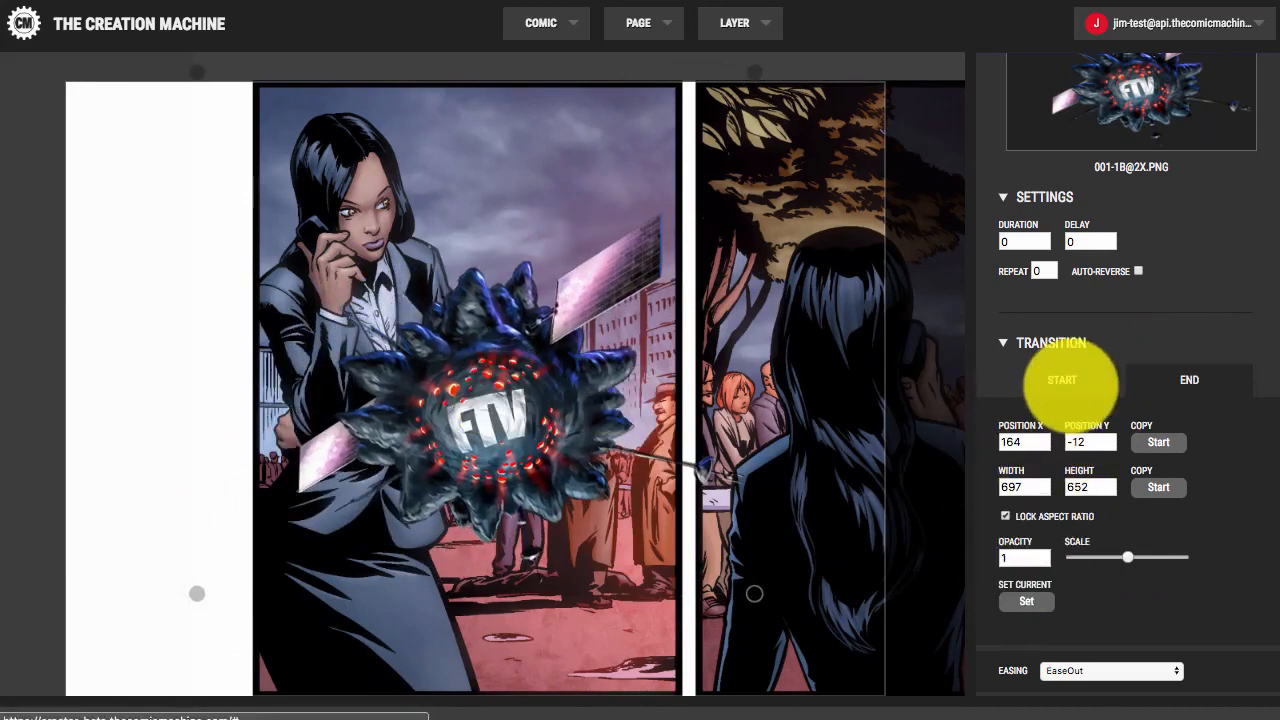
click(1068, 381)
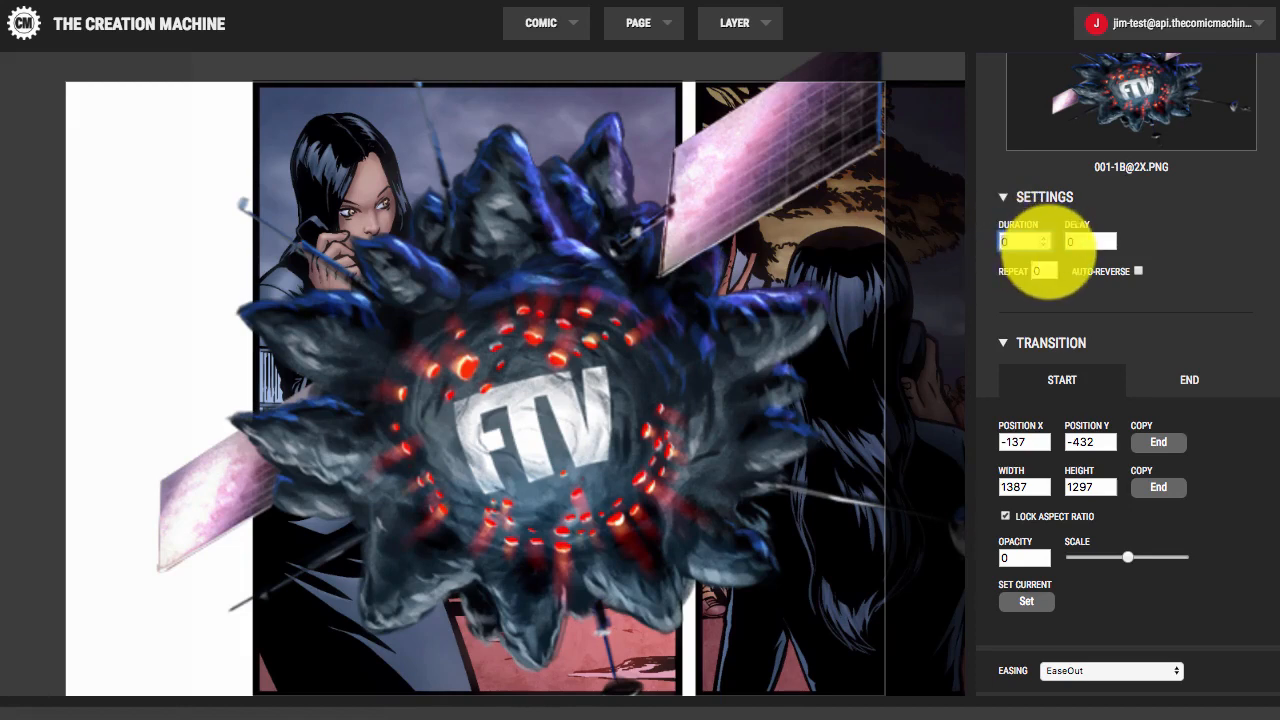
Set the FTV layer's duration to 2 and its easing to EaseInOut, and return to the layer list
text(2)
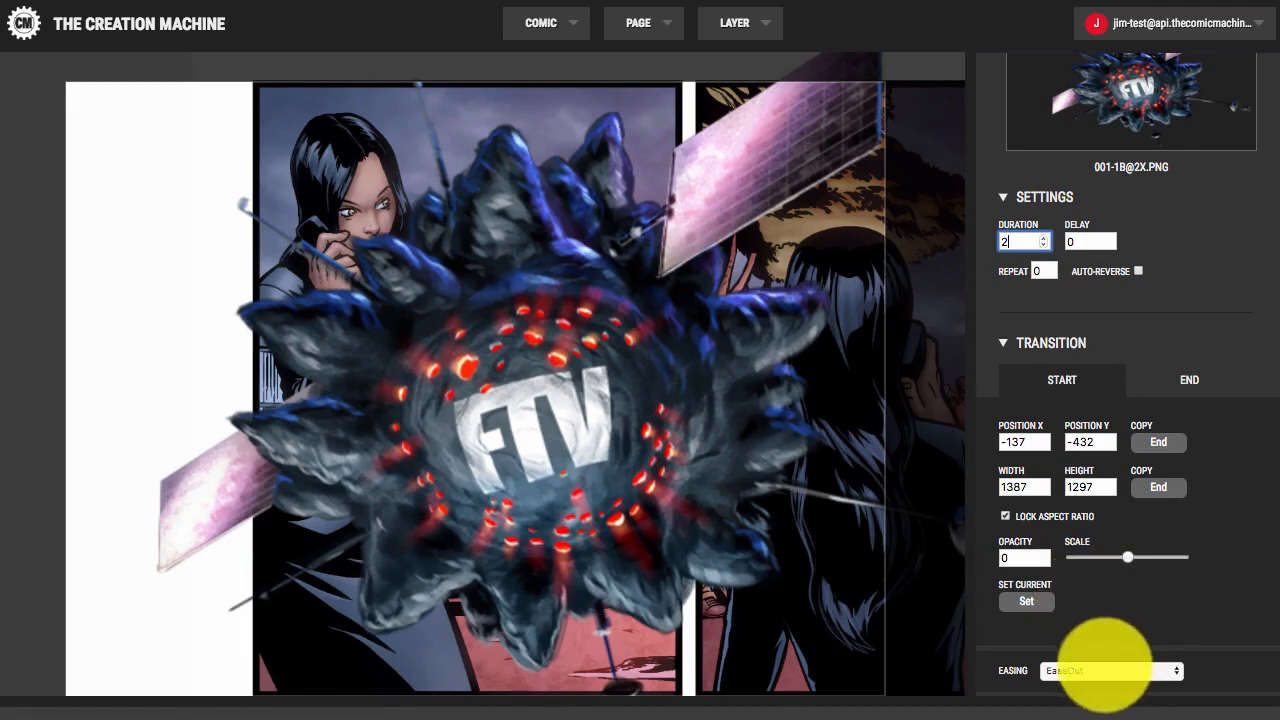
click(1100, 670)
click(1100, 682)
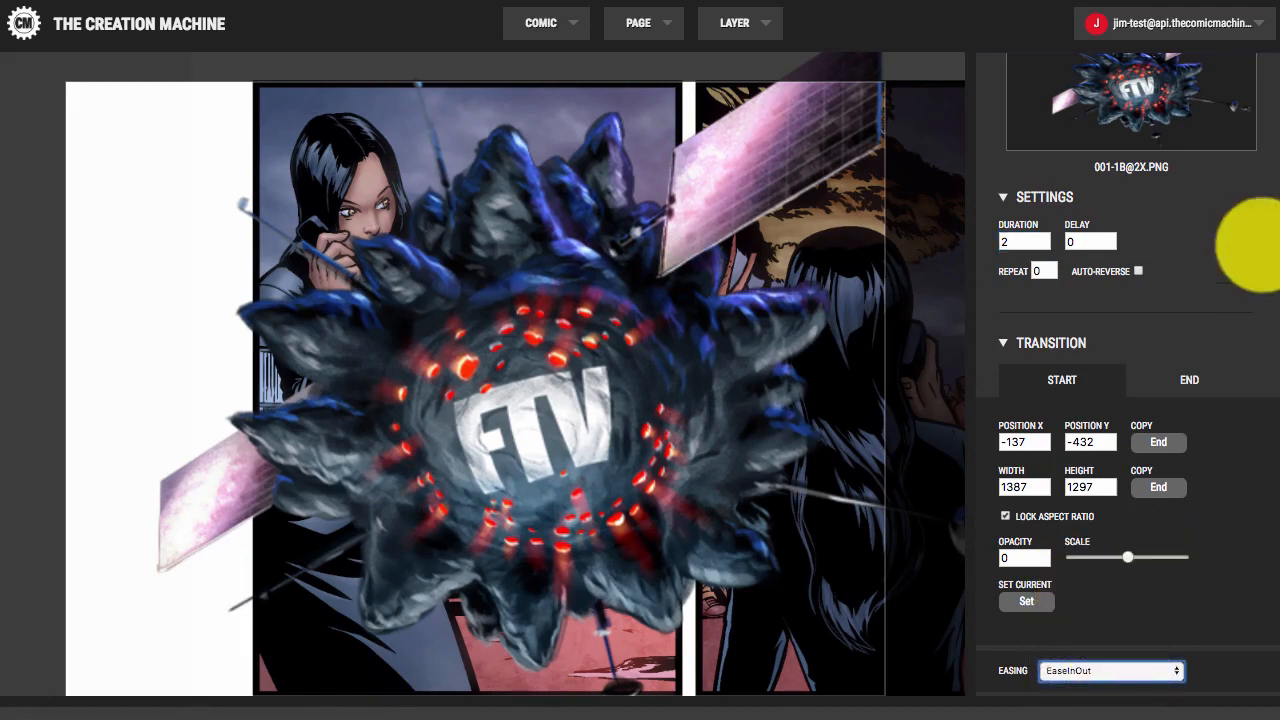
scroll(1255, 100, up, 2)
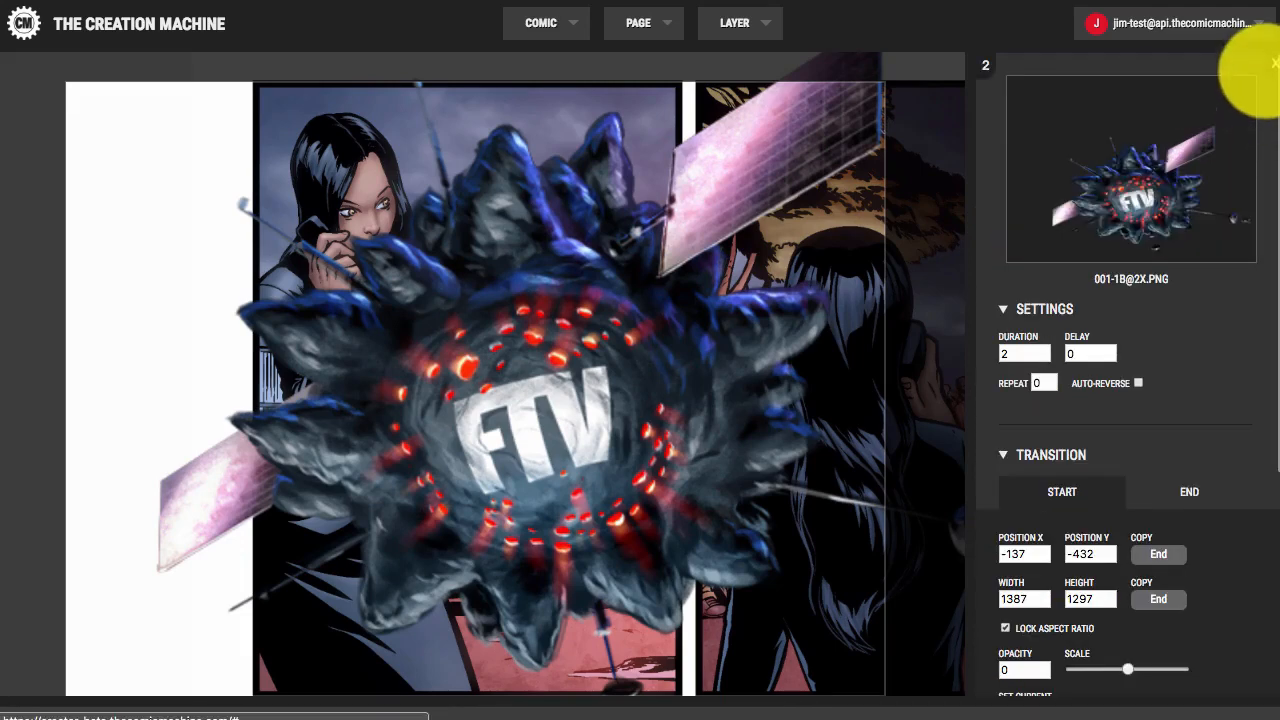
click(1273, 63)
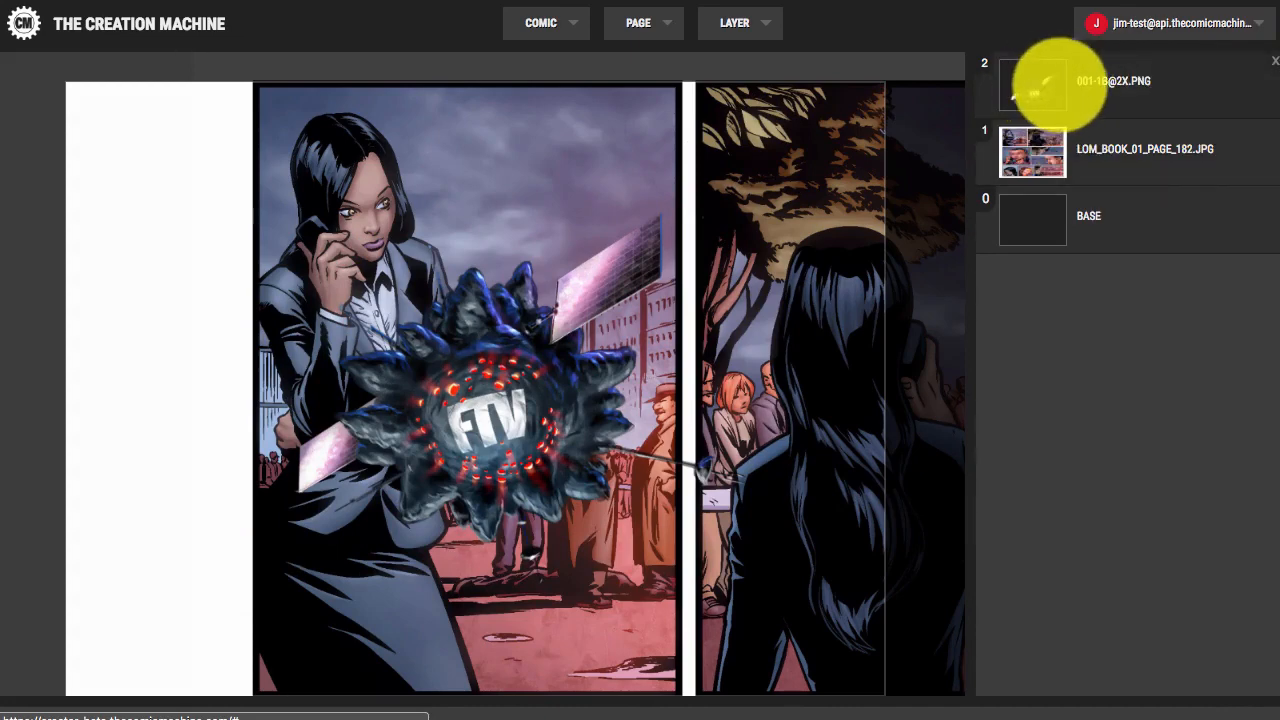
Set the duration of the LOM_BOOK_01_PAGE_182.JPG layer to 2 and return to the layer list
click(1100, 148)
click(1025, 353)
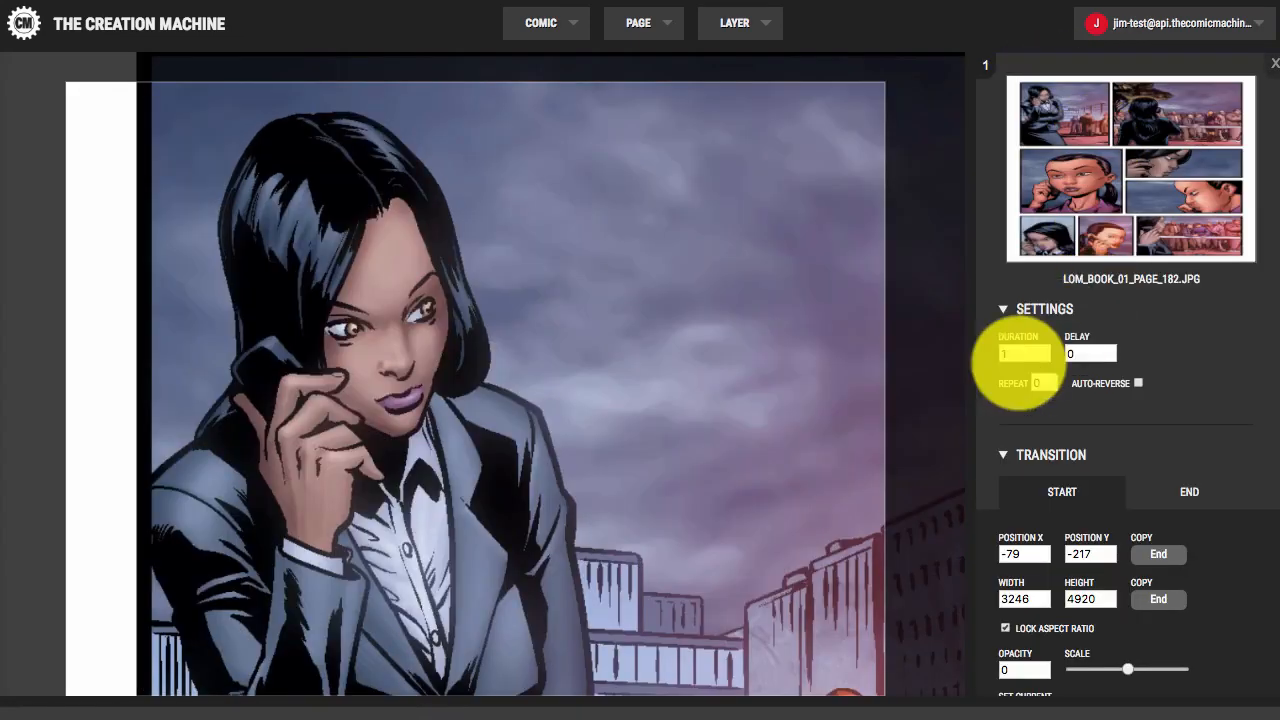
text(2)
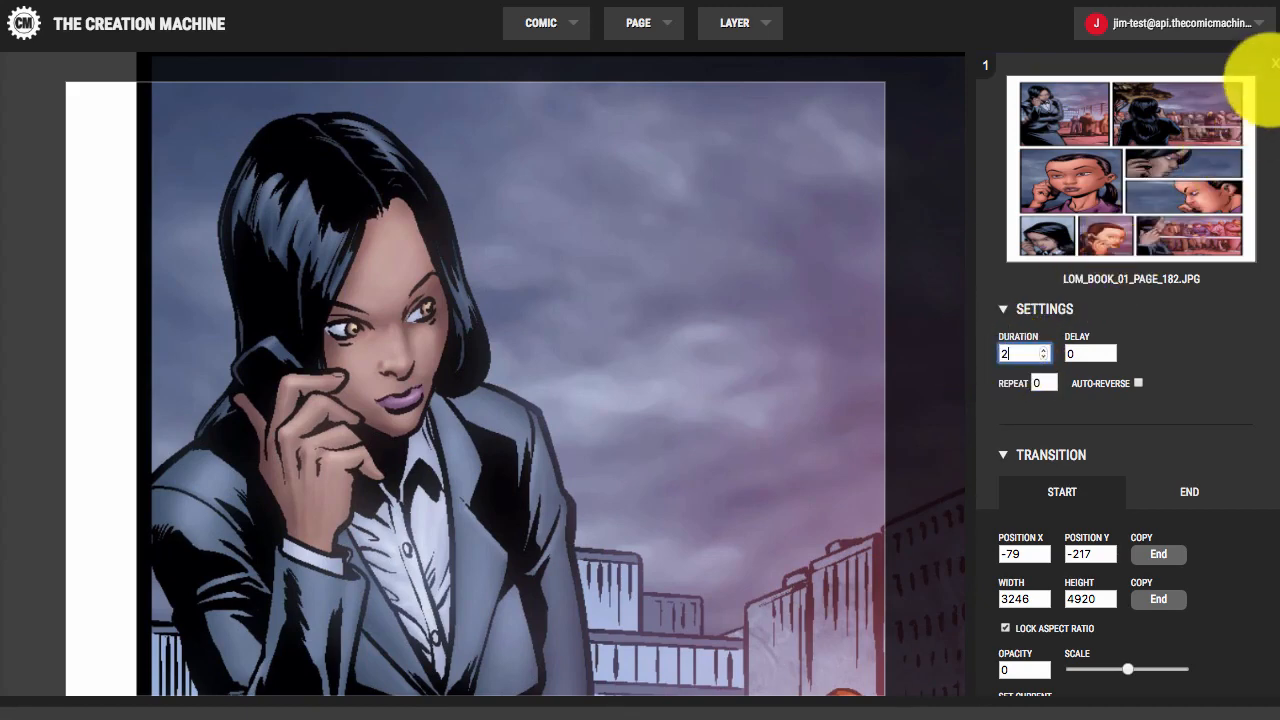
click(1274, 63)
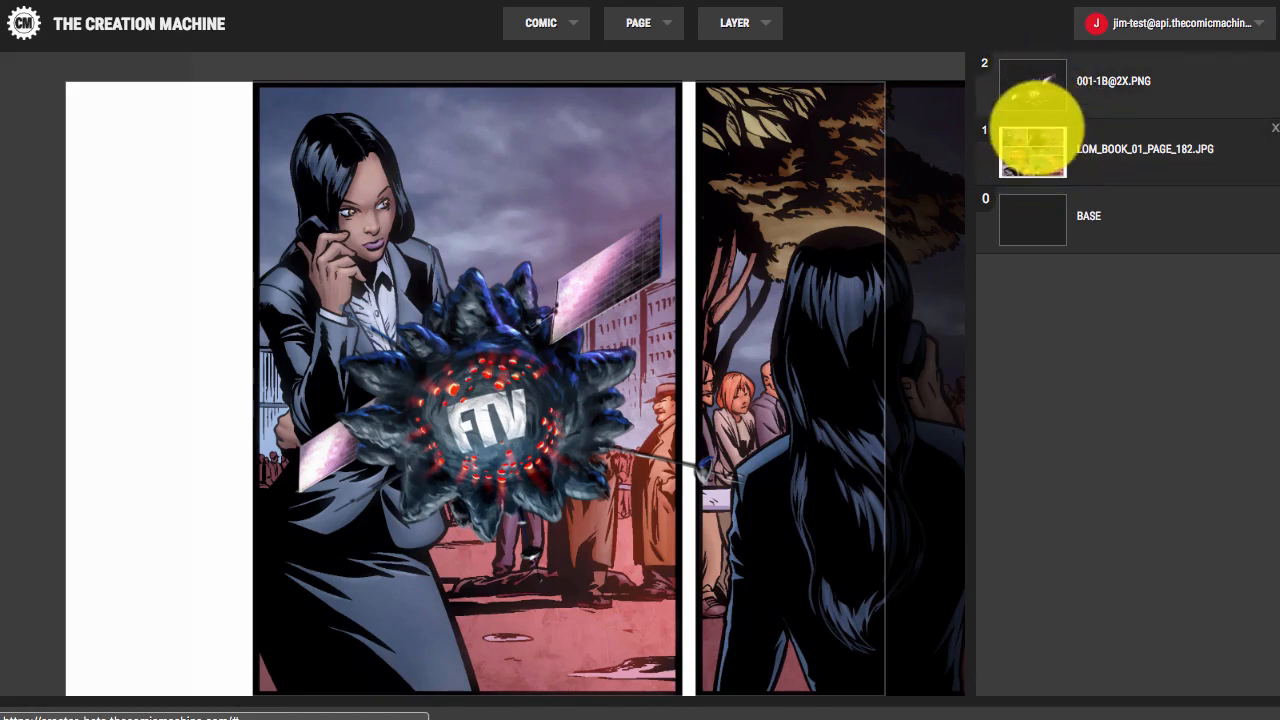
Preview the page to check how the two layers' transitions play in sequence, and close the preview
click(672, 26)
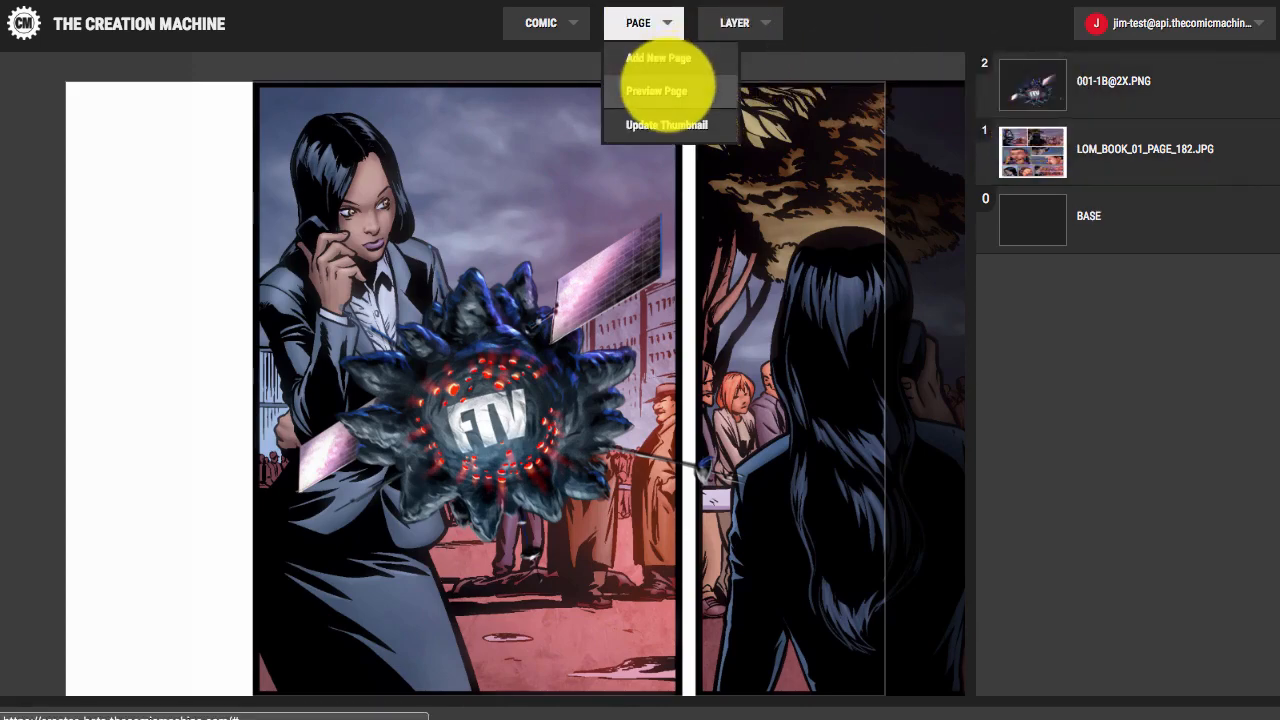
click(668, 88)
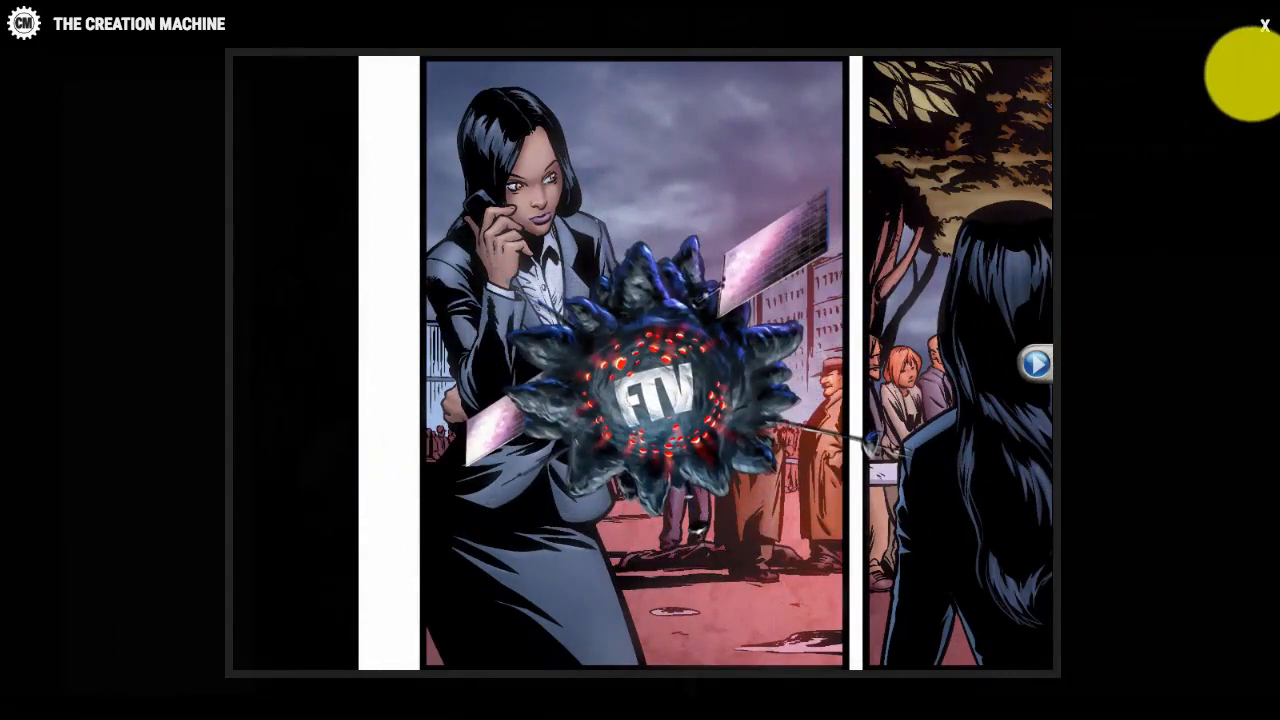
click(1265, 27)
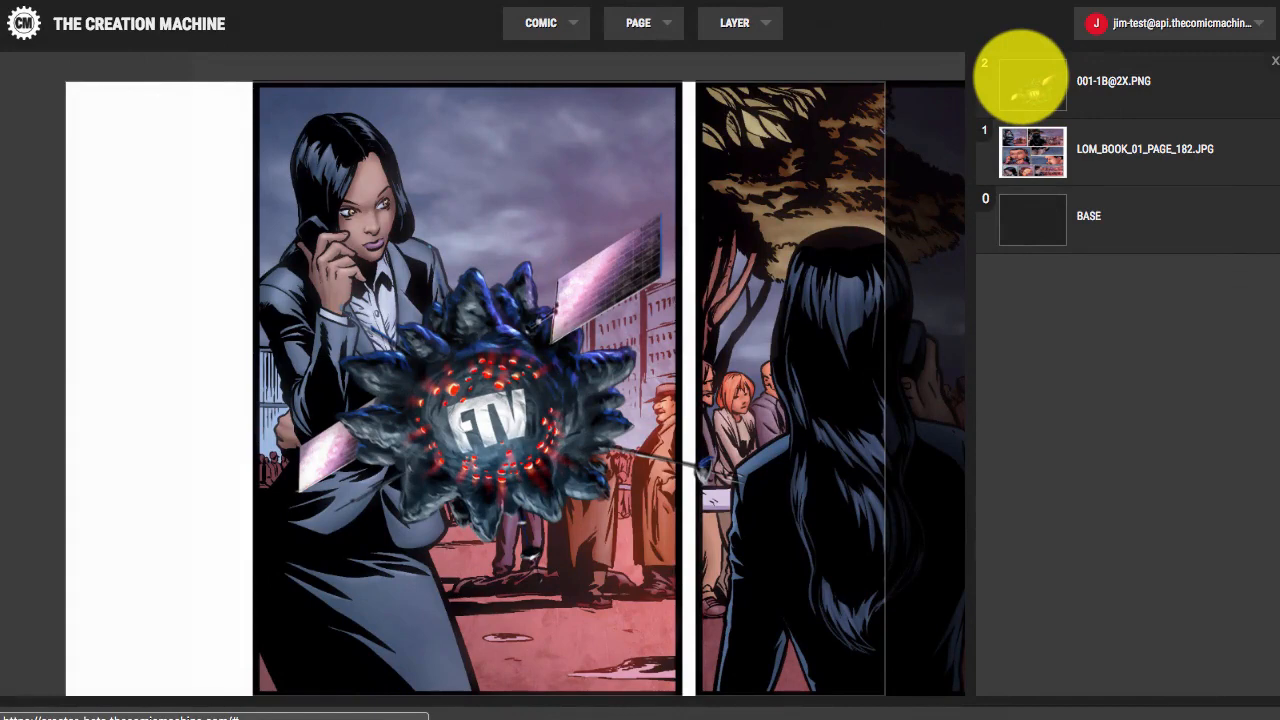
click(1040, 78)
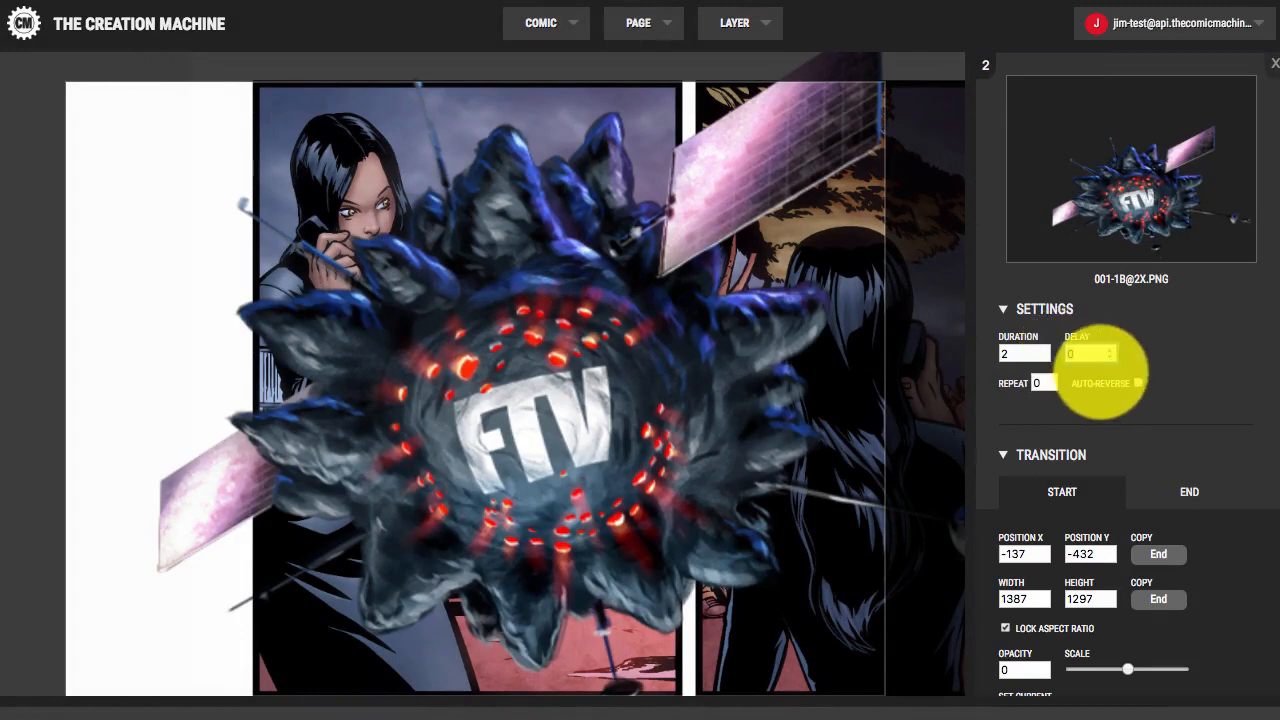
double_click(1090, 354)
text(-2)
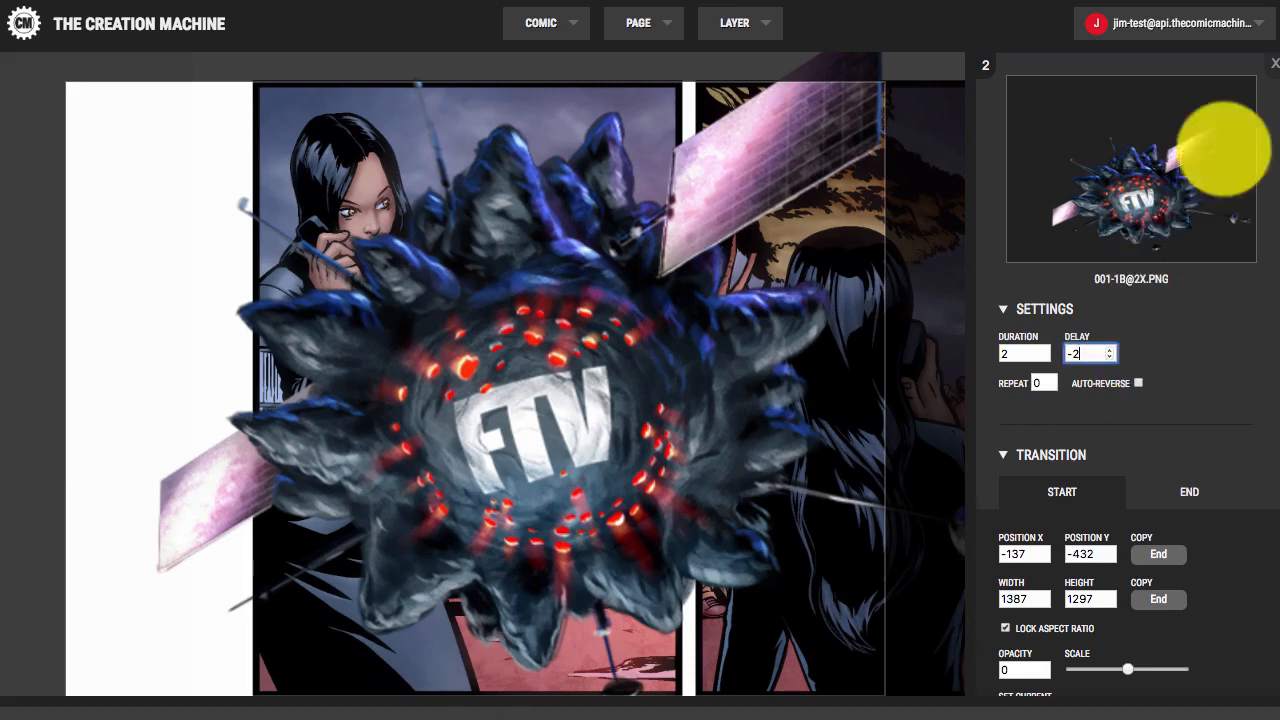
click(1273, 63)
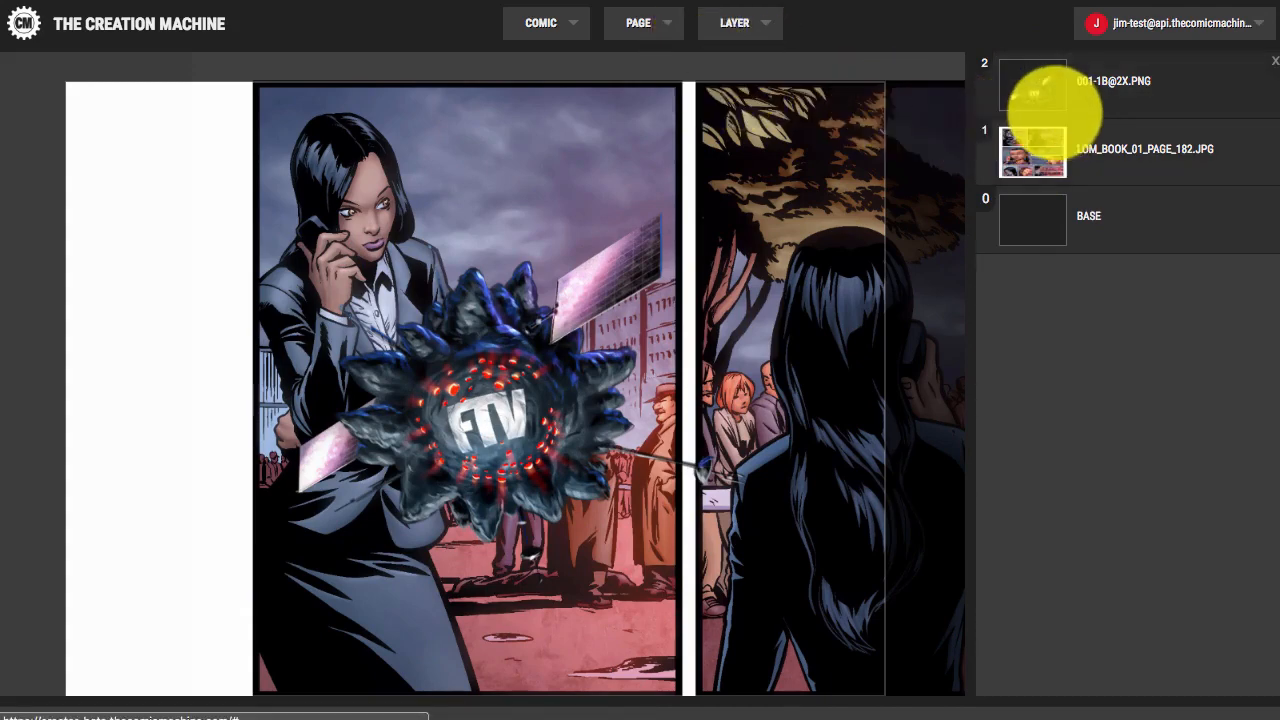
Preview the page with the negative delay to check the timing of both layers, and close the preview
click(636, 30)
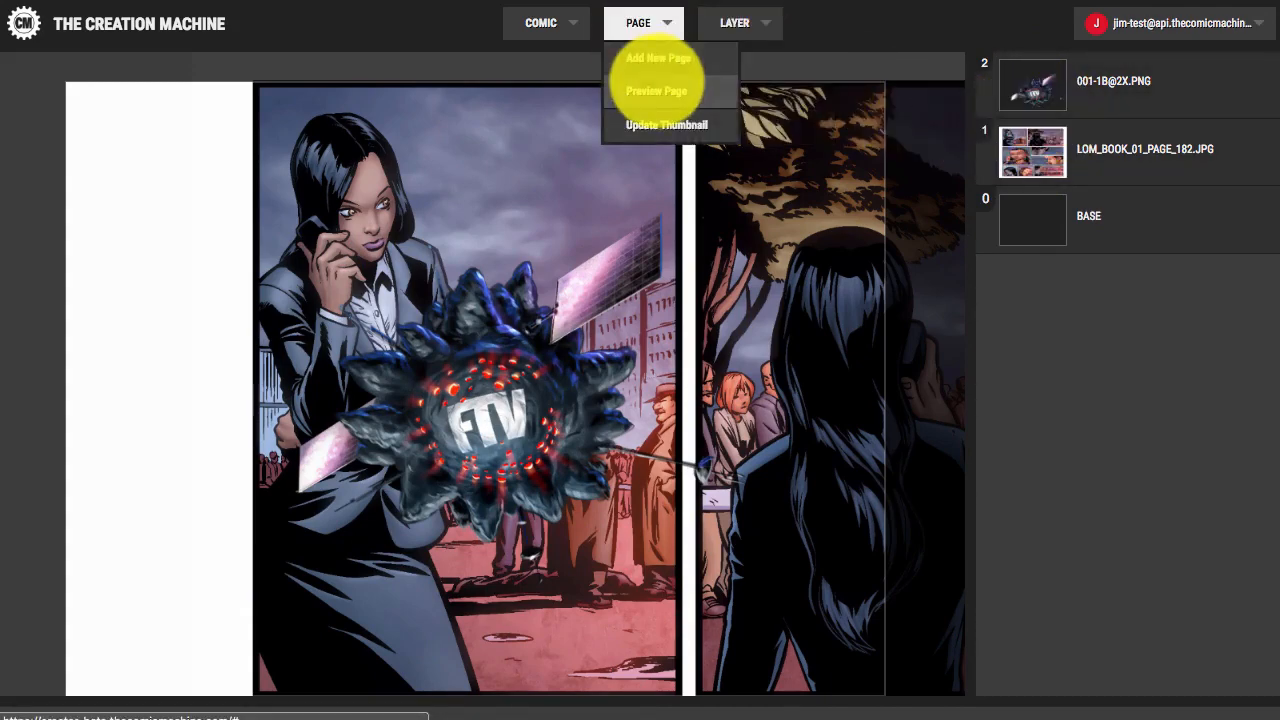
click(656, 91)
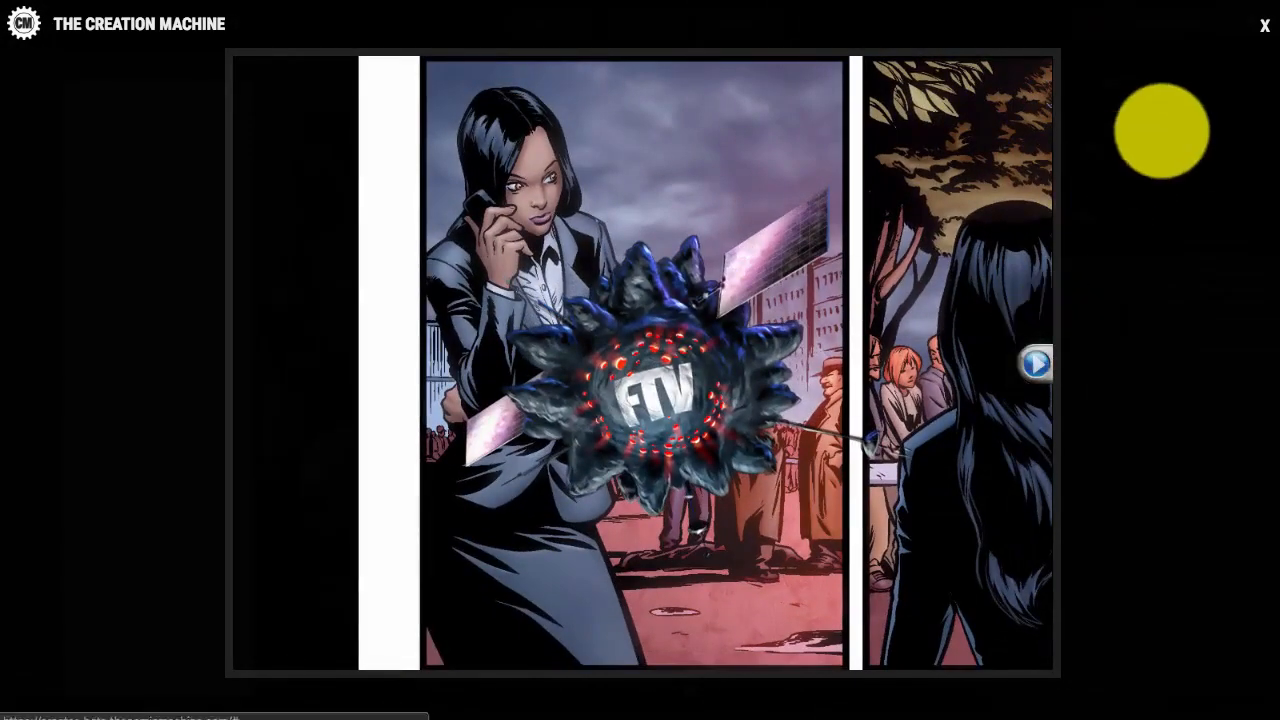
click(1264, 26)
mouse_move(1125, 80)
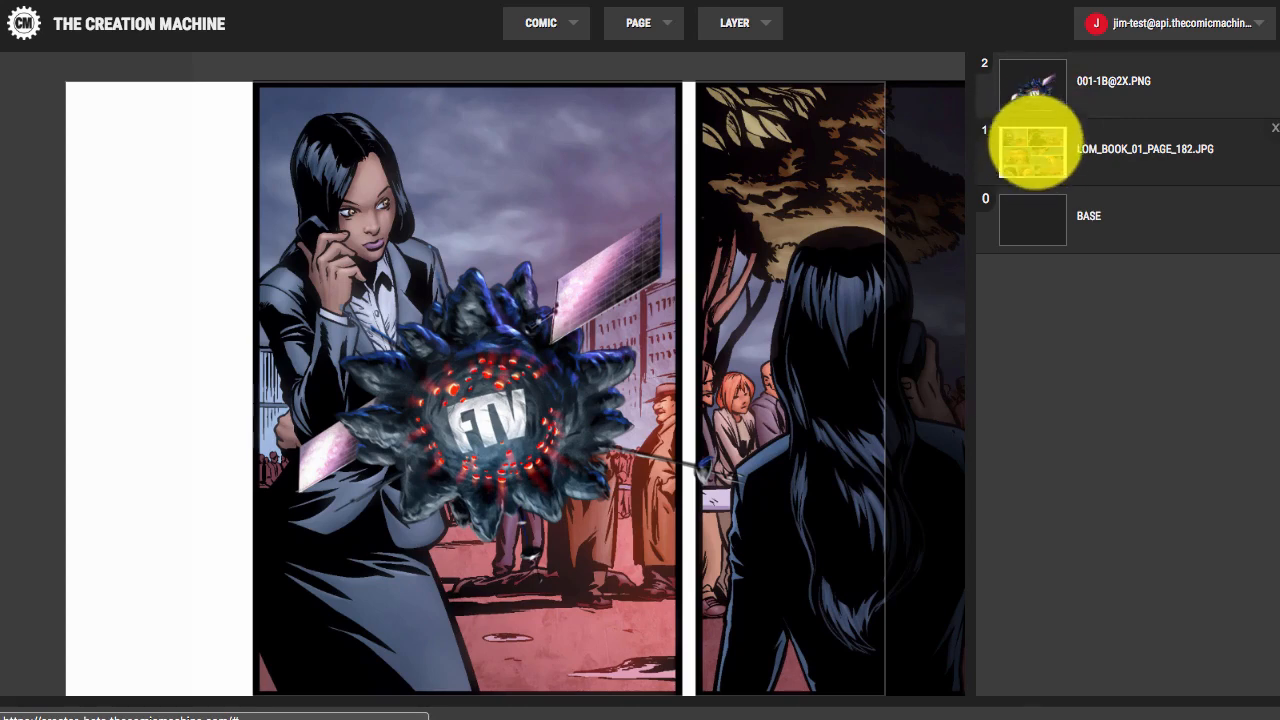
click(1045, 92)
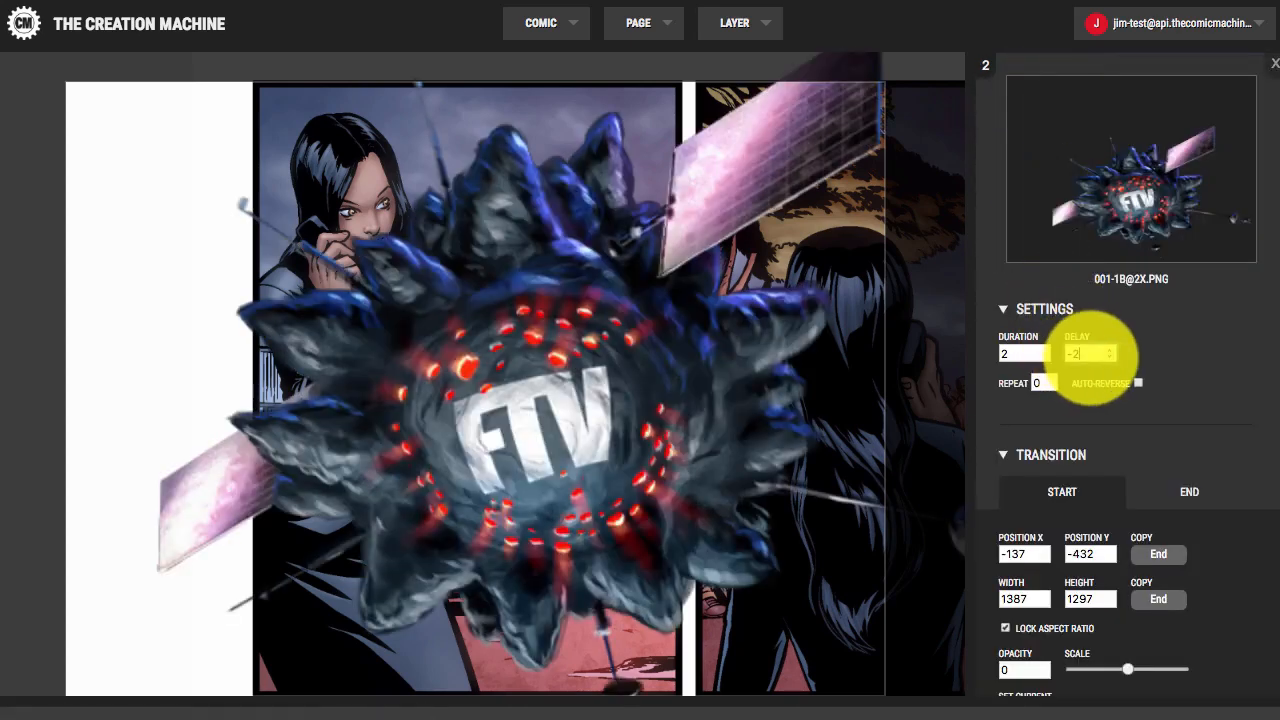
click(1090, 353)
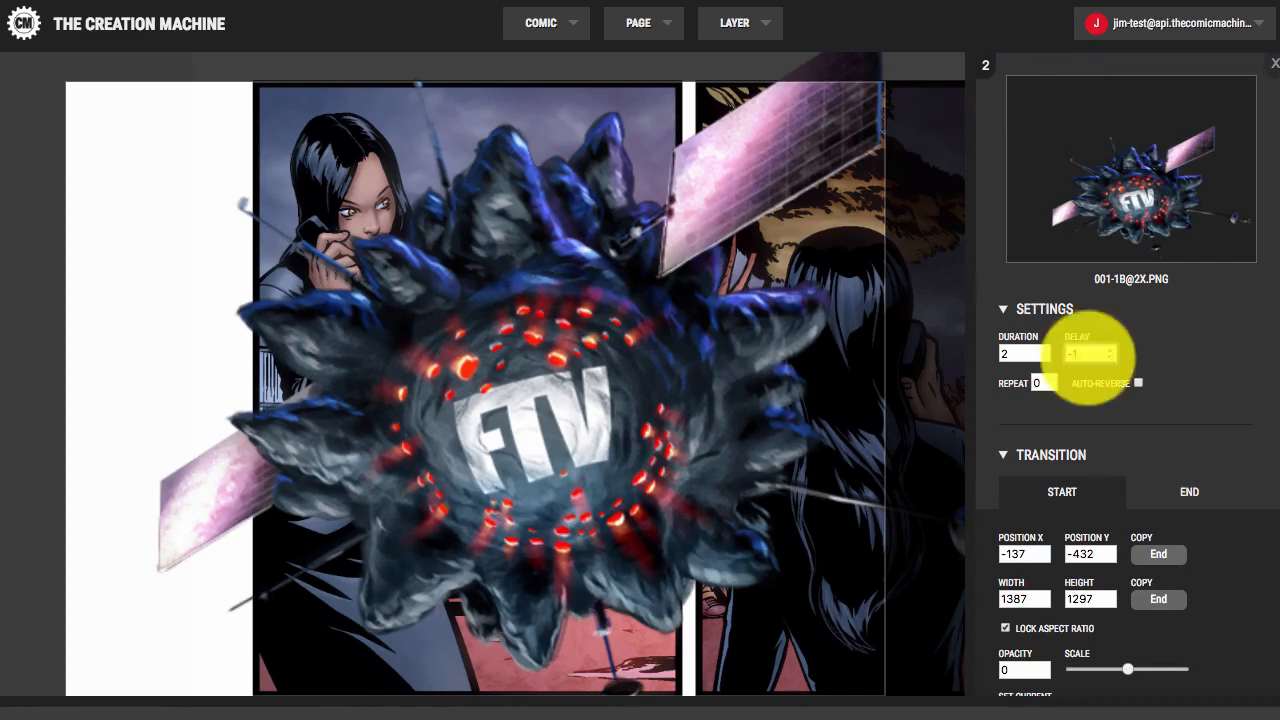
scroll(1090, 440, down, 3)
scroll(1090, 435, up, 3)
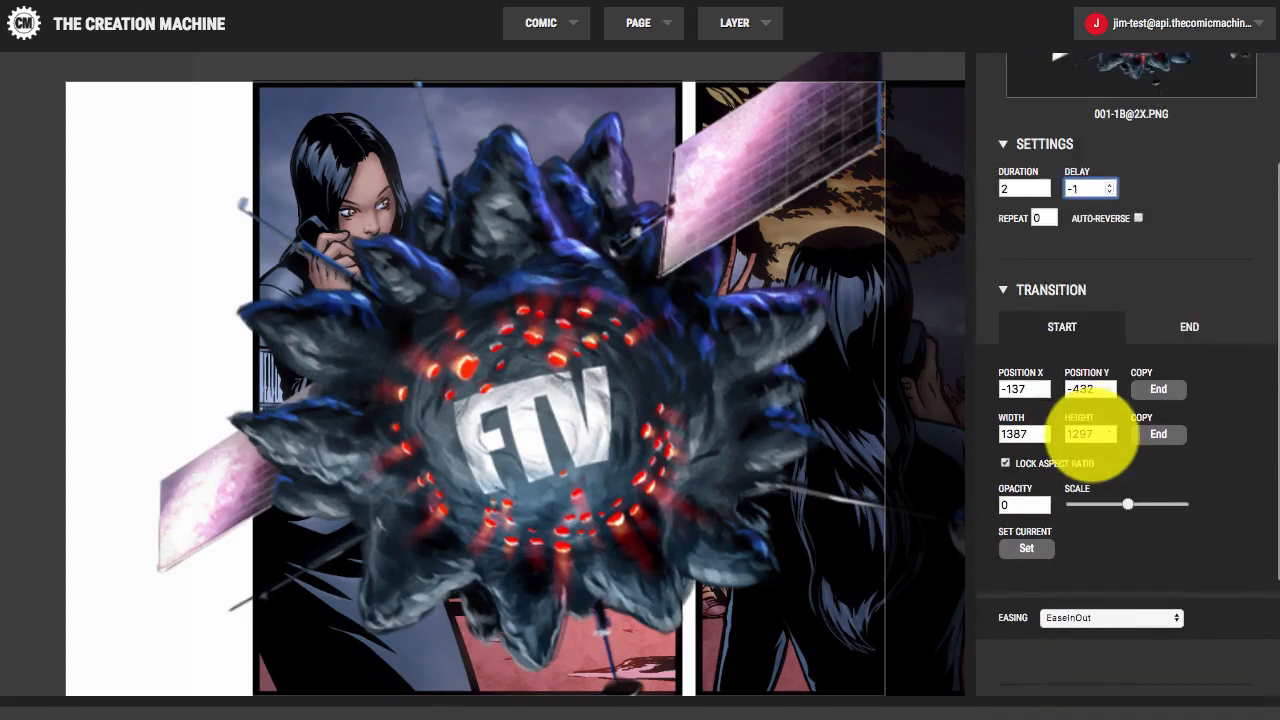
Preview the page to check the partly overlapping layer transitions, and close the preview
click(645, 25)
click(657, 90)
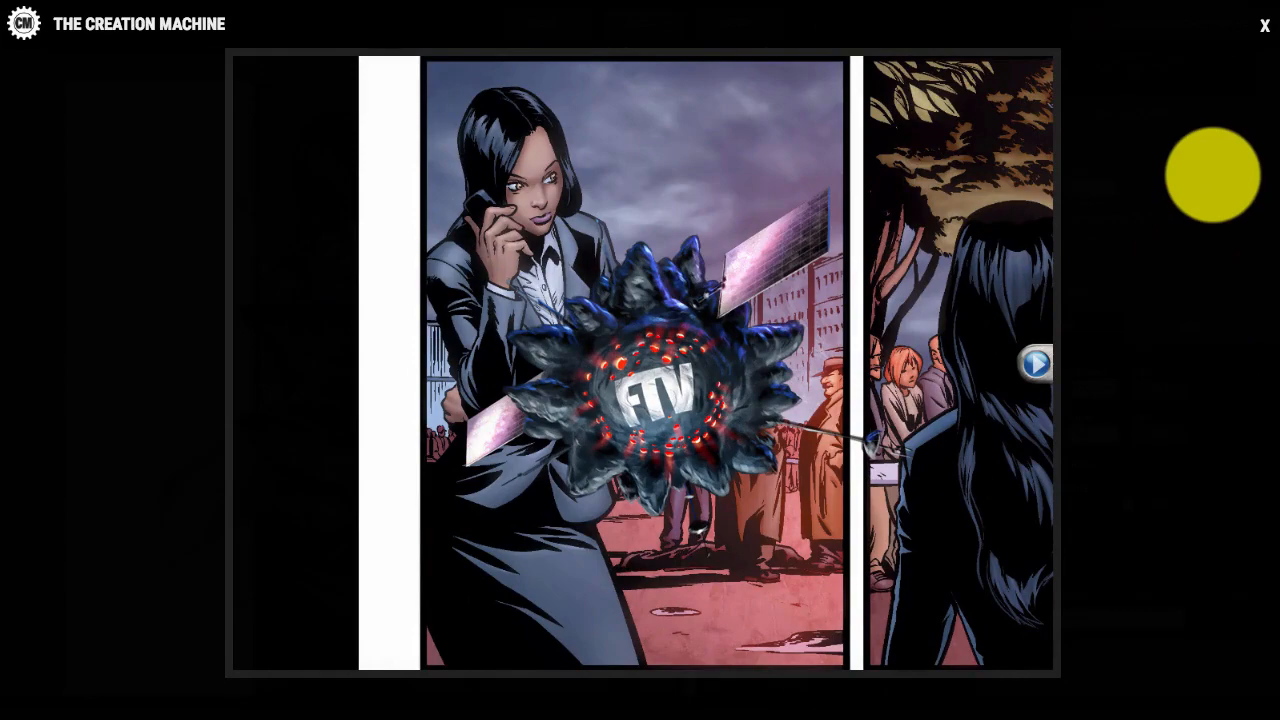
click(1264, 25)
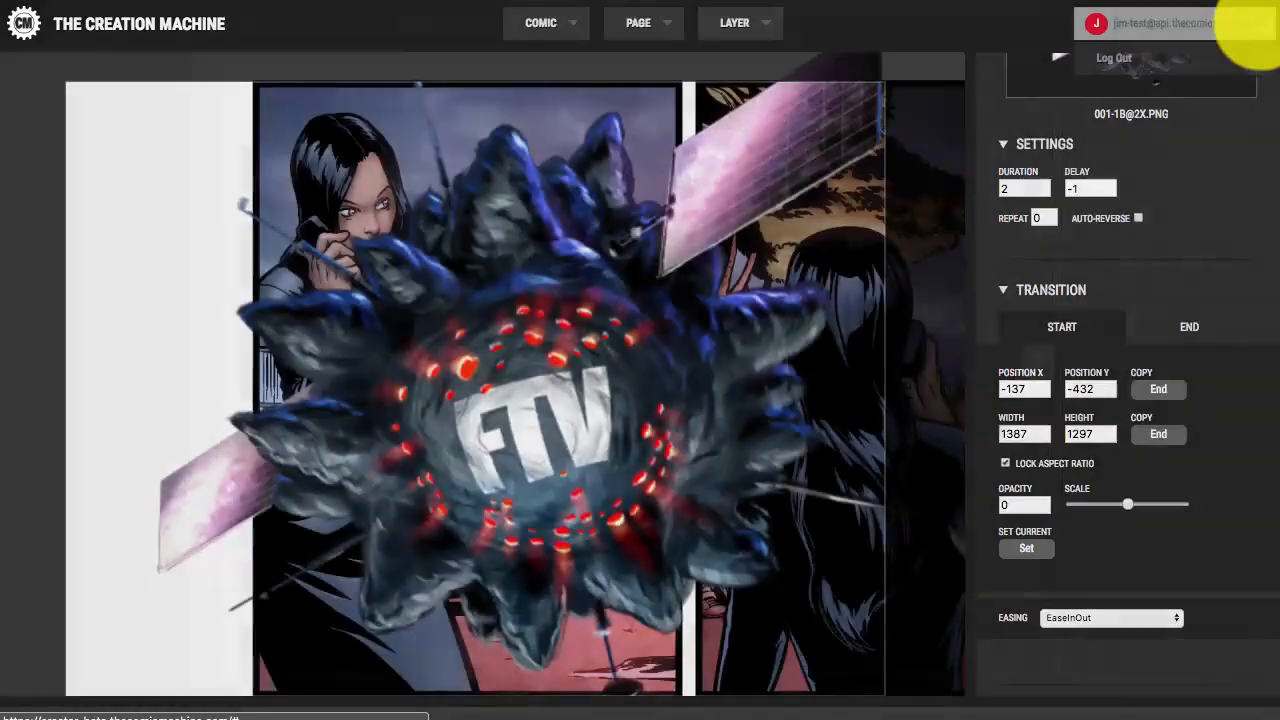
scroll(1207, 229, up, 2)
scroll(1208, 229, down, 1)
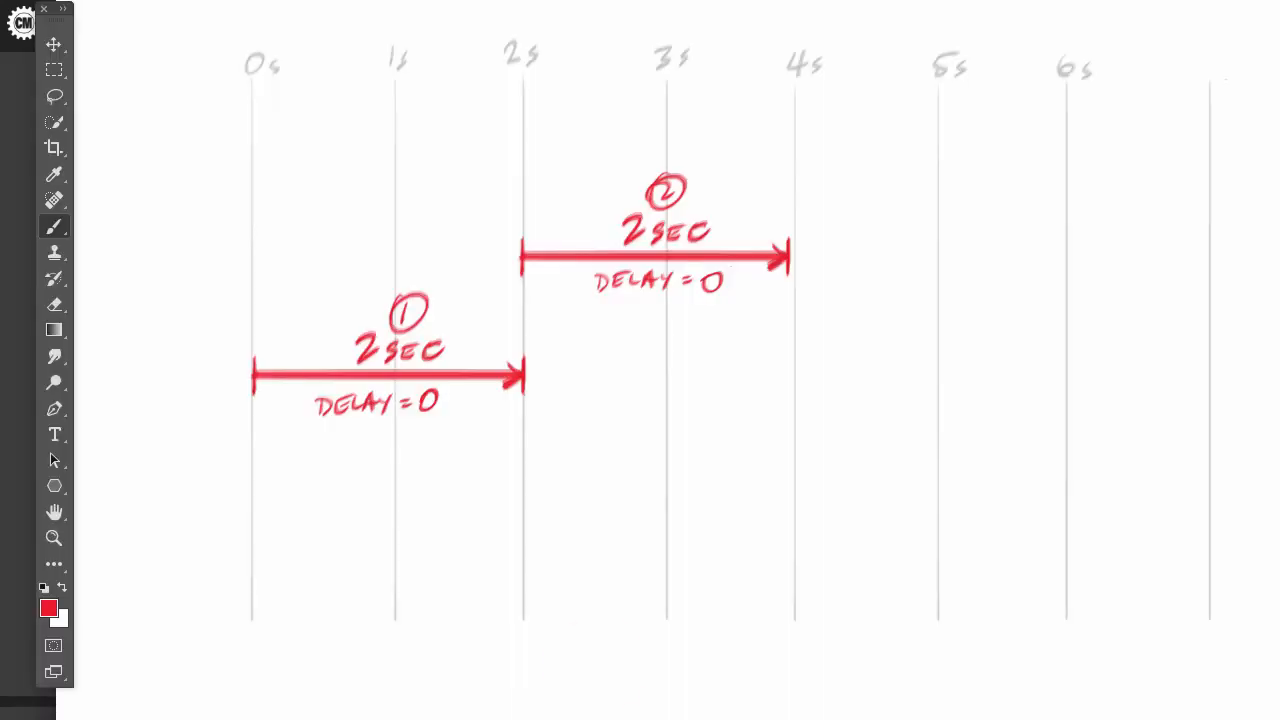
Switch to the Photoshop timing diagram, rewrite arrow 2's delay as -2, and move the arrow to start at 0s
drag(504, 0, 491, 0)
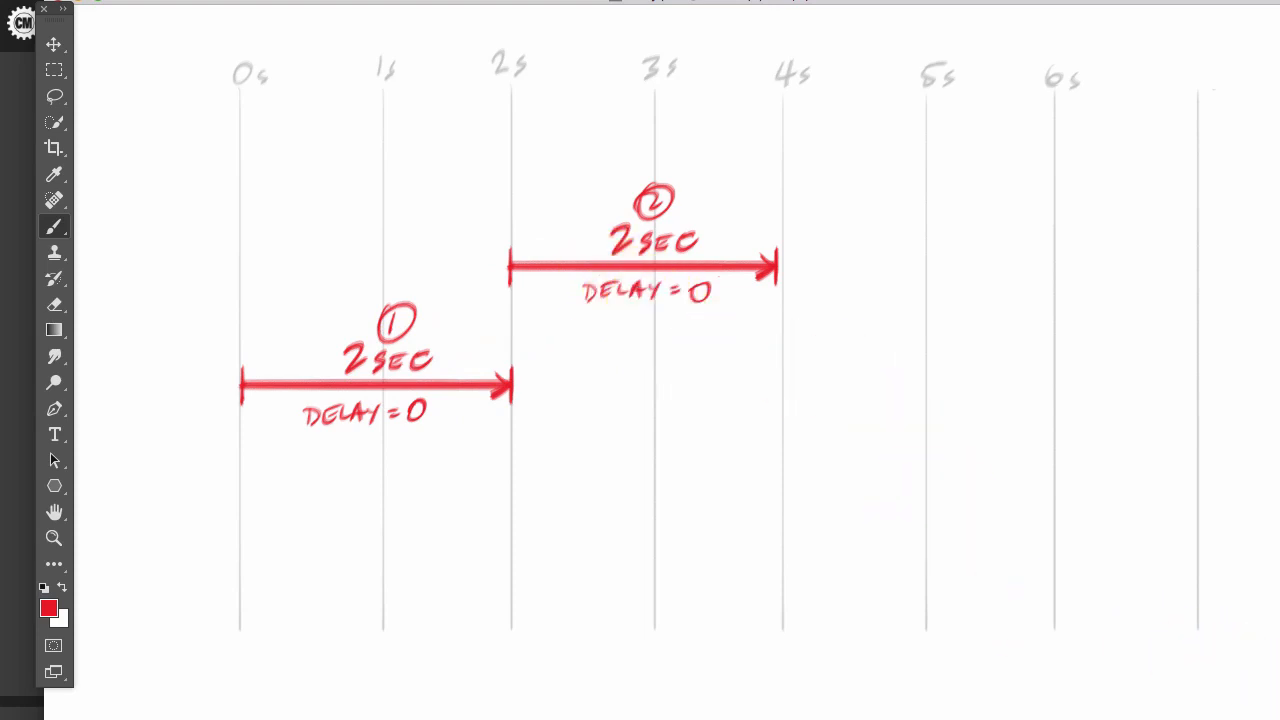
key(super+comma)
key(super+comma)
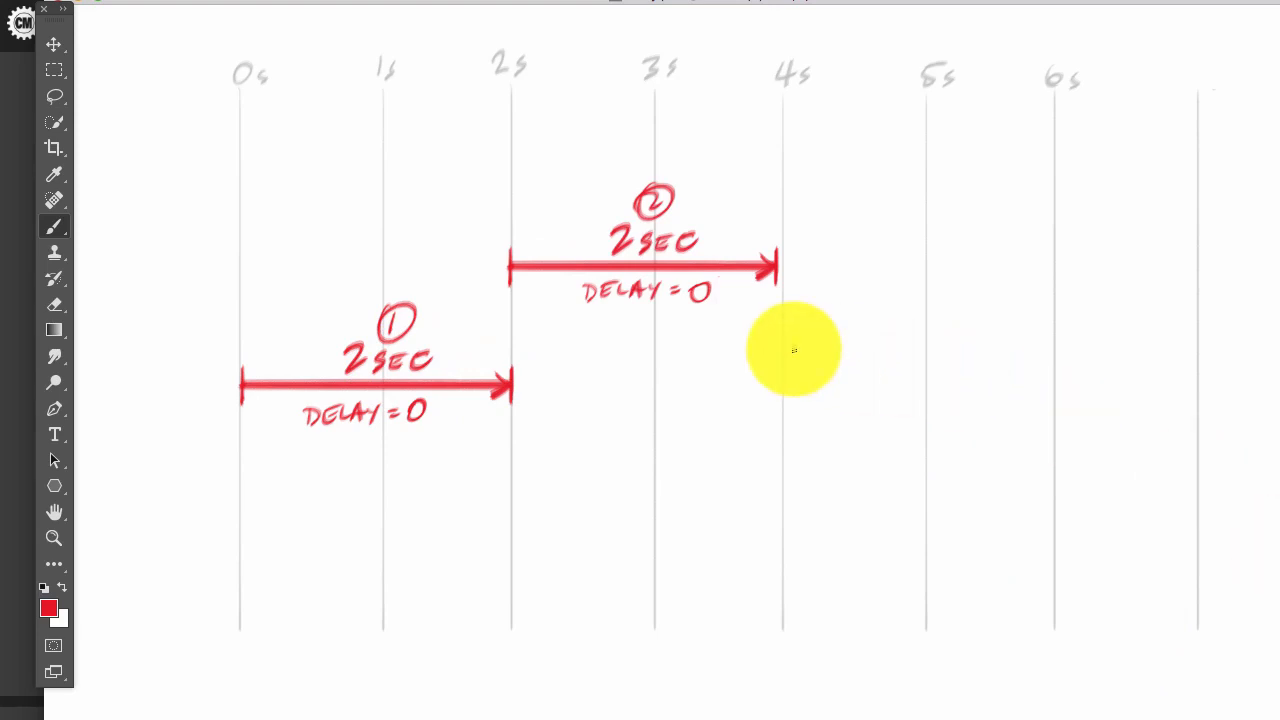
key(e)
drag(694, 286, 690, 300)
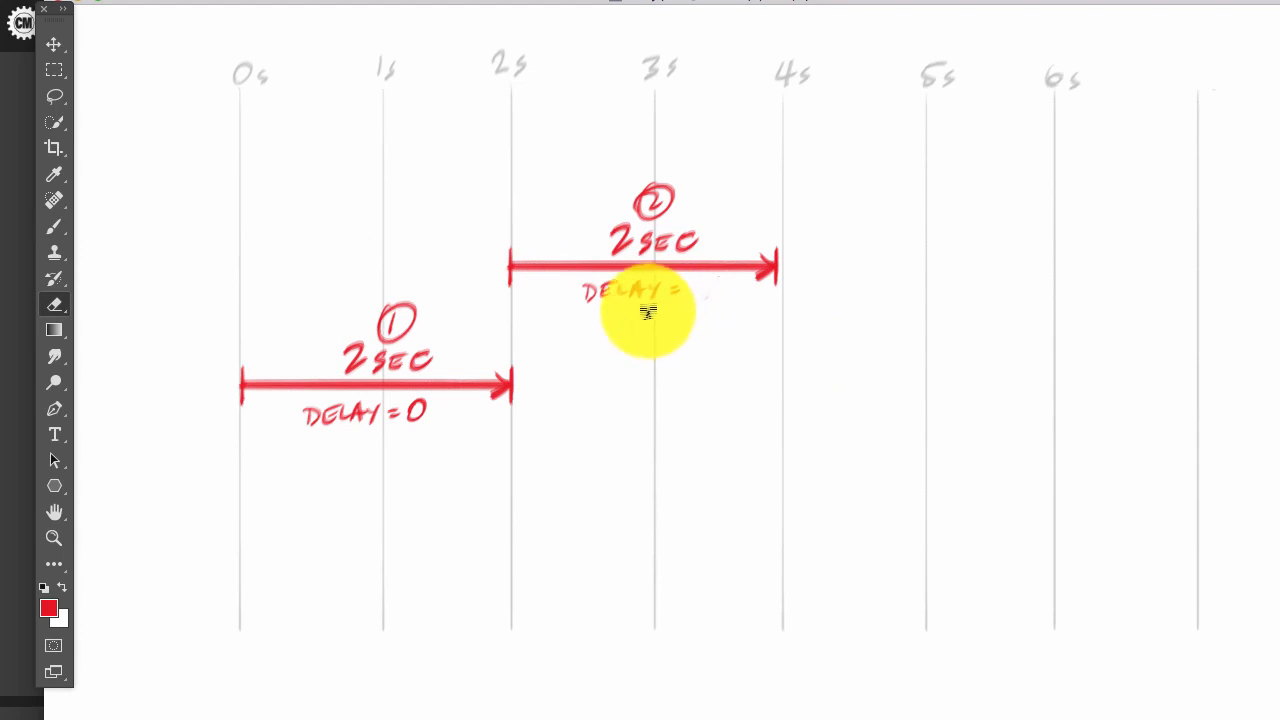
key(b)
drag(694, 291, 731, 292)
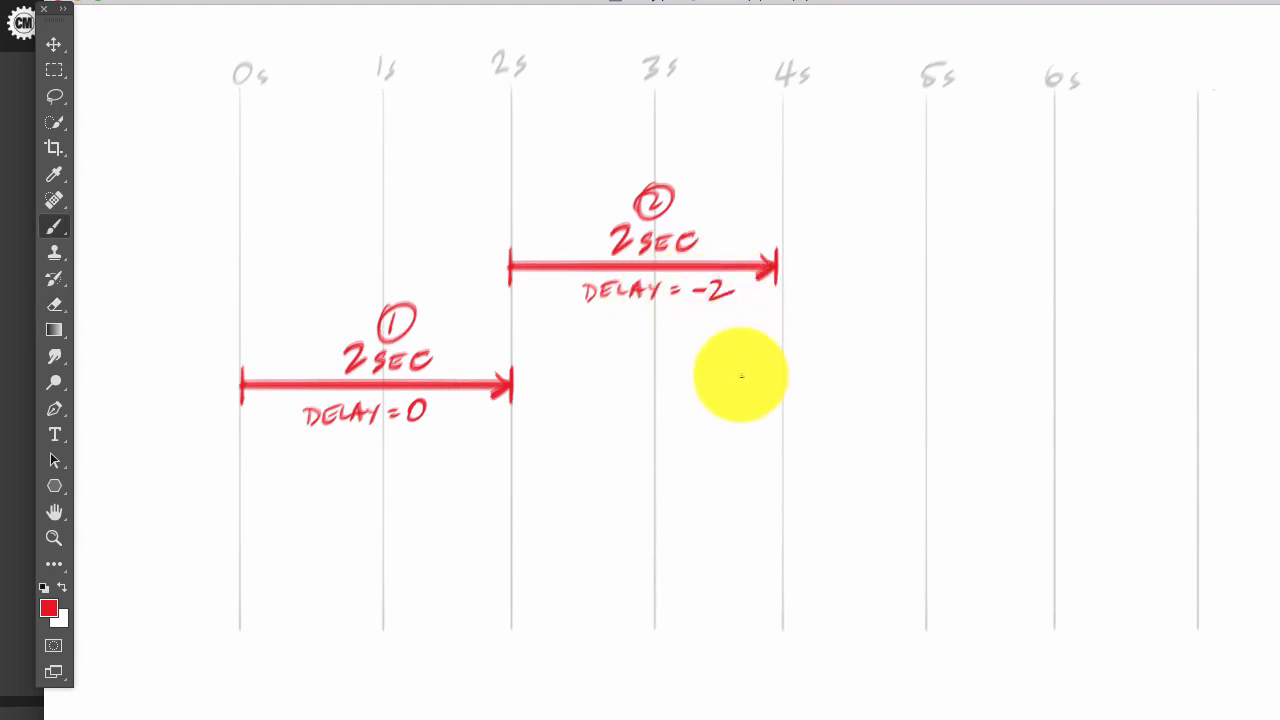
key(v)
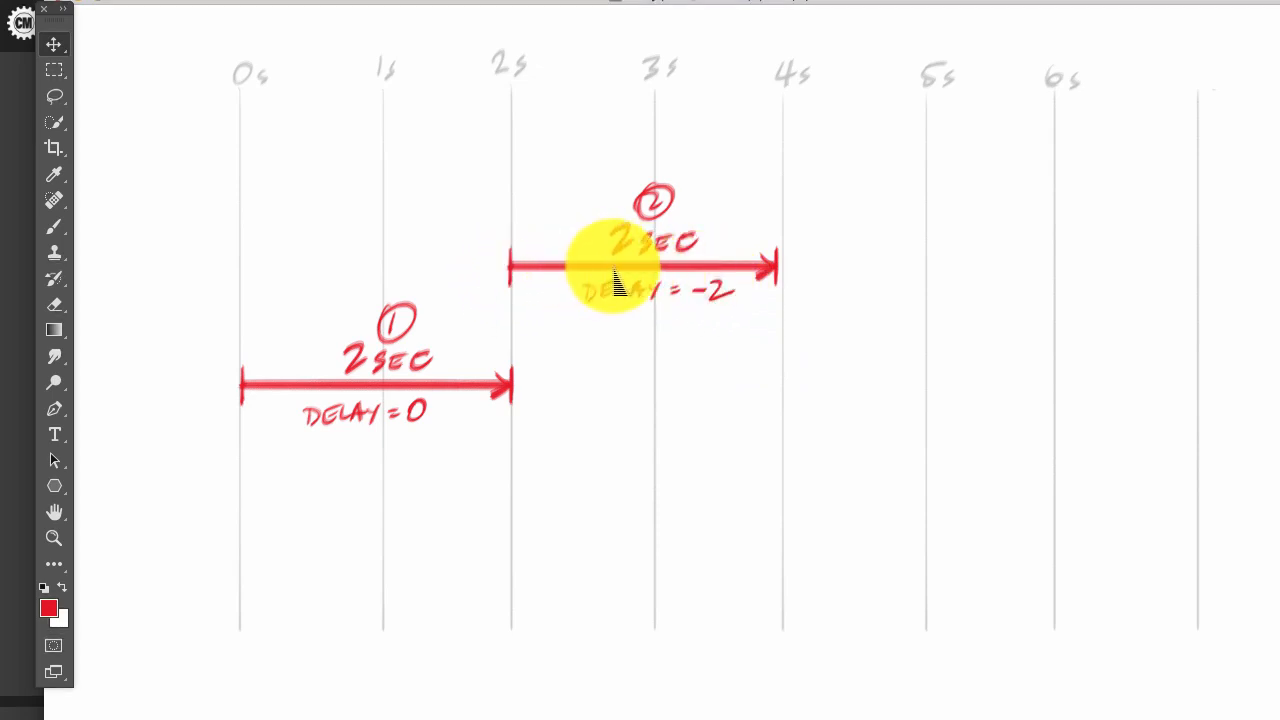
drag(620, 283, 352, 294)
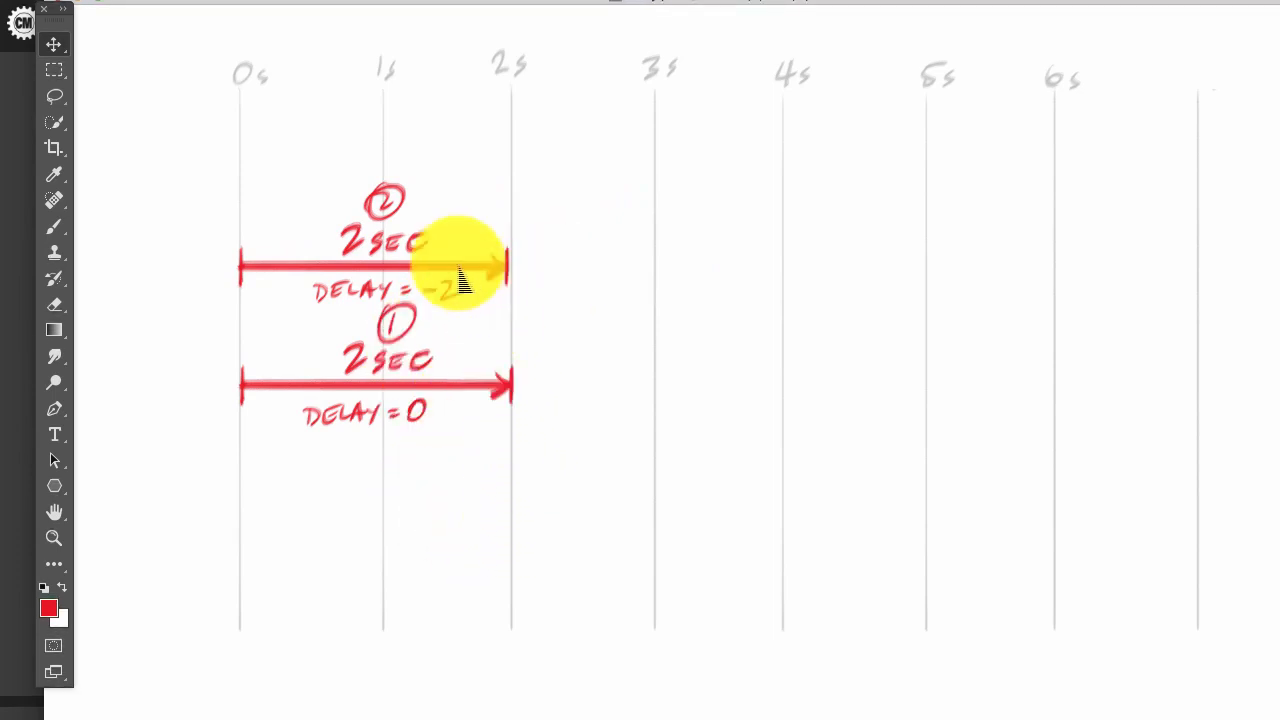
Move arrow 2 in the timing diagram to start at 1s and rewrite its delay as -1
drag(455, 285, 601, 288)
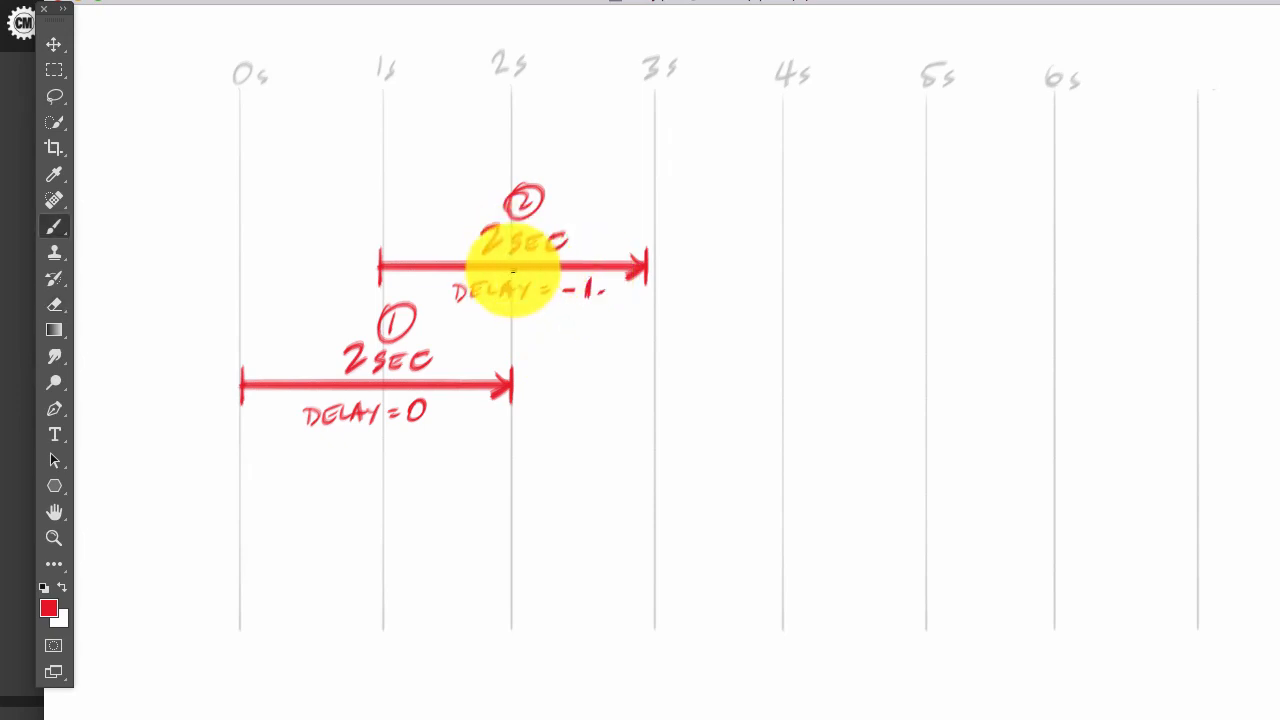
key(v)
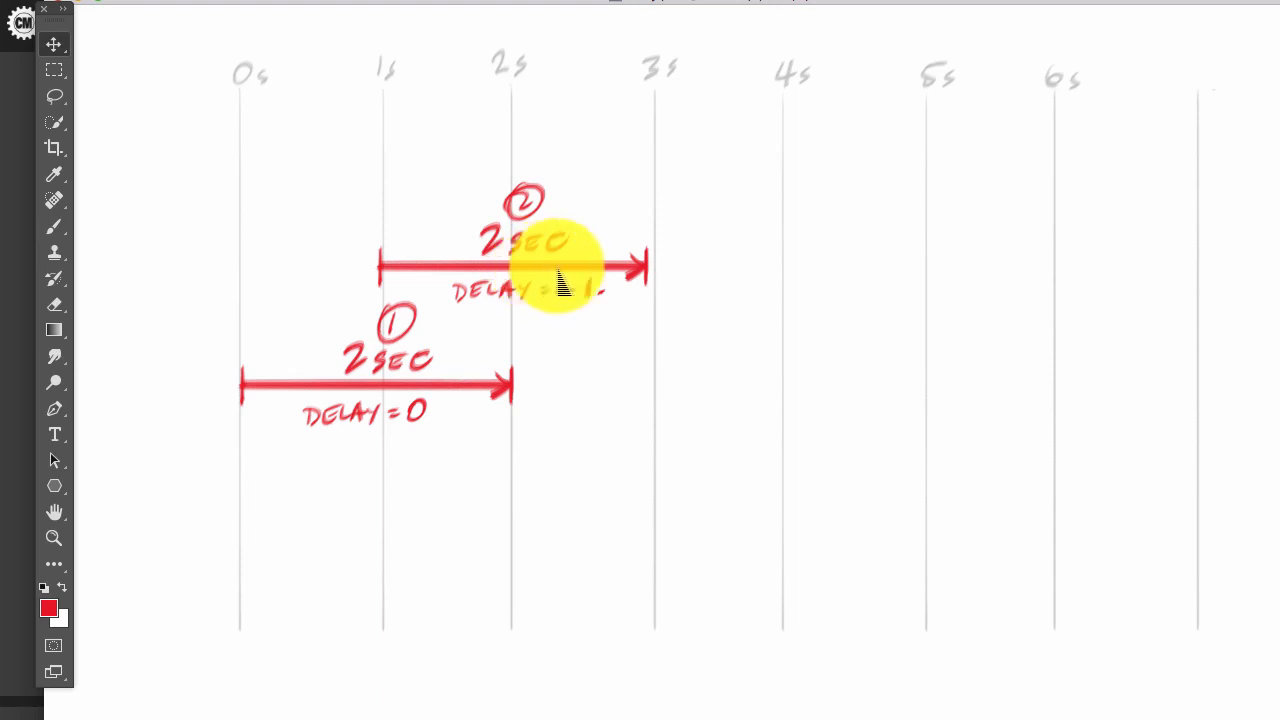
drag(548, 285, 610, 282)
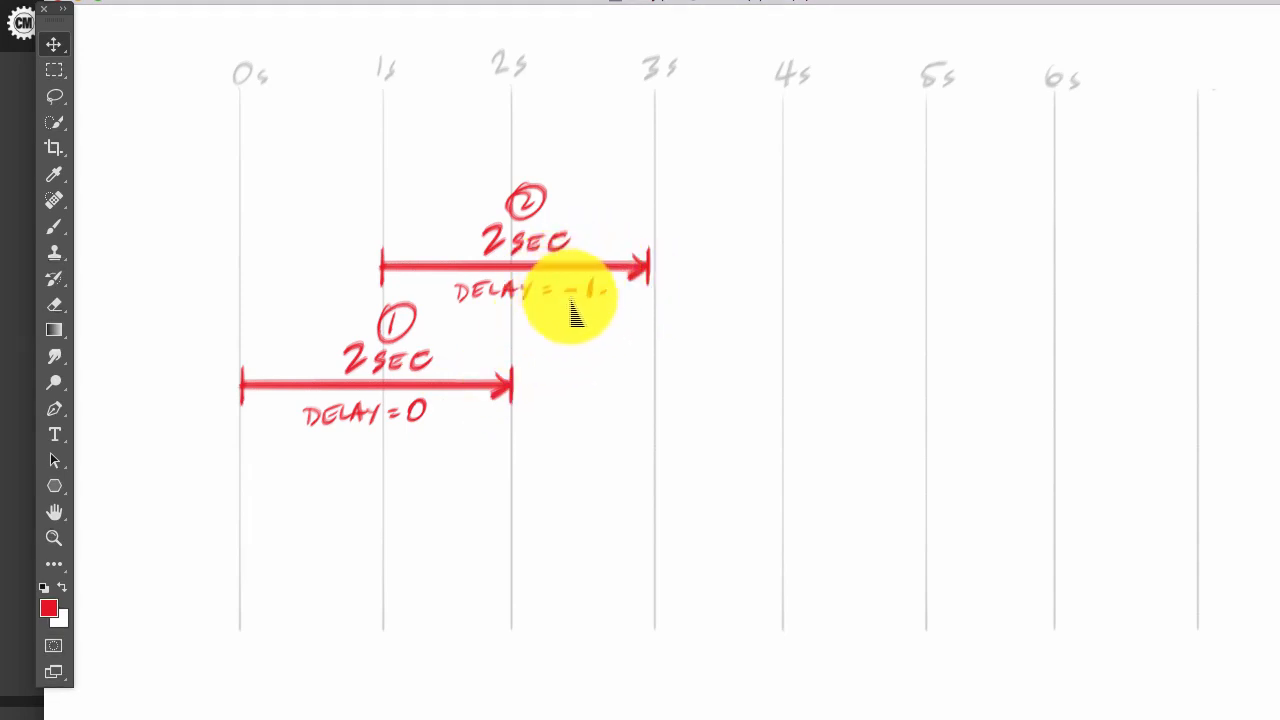
Rewrite arrow 2's delay as 2 in the timing diagram and move the arrow to start at about the 4s line
drag(557, 285, 686, 286)
key(e)
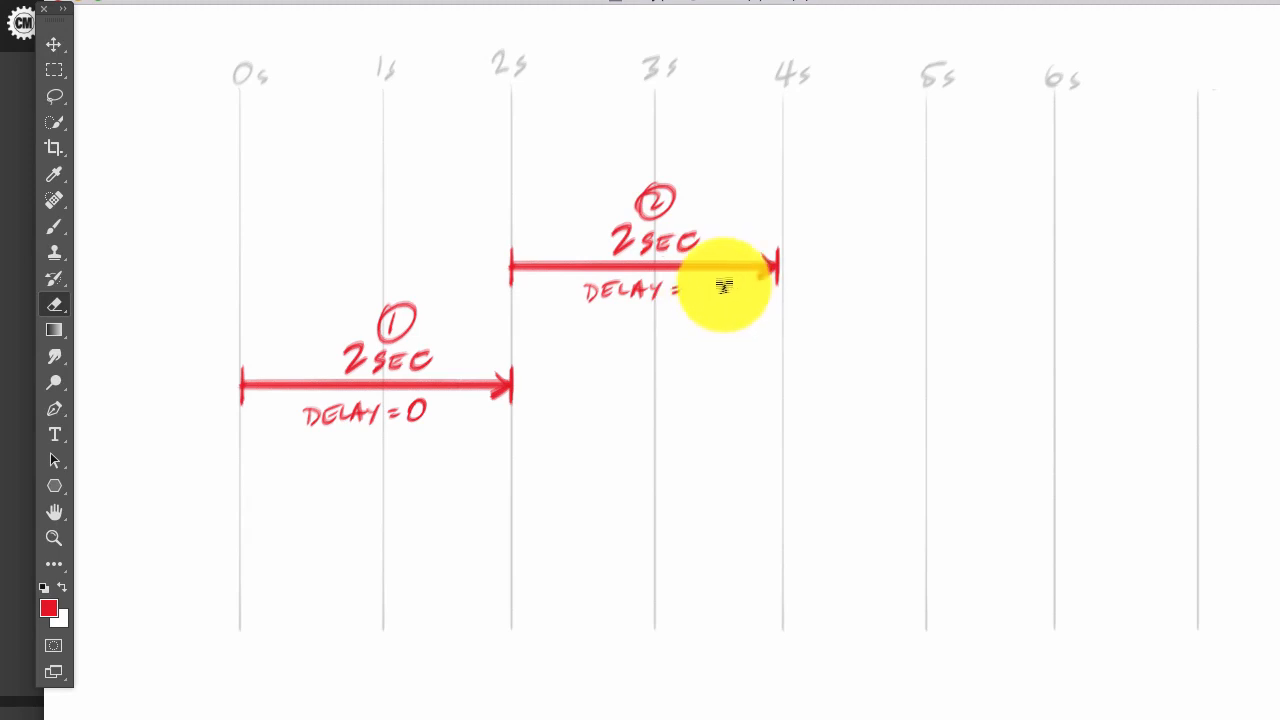
key(b)
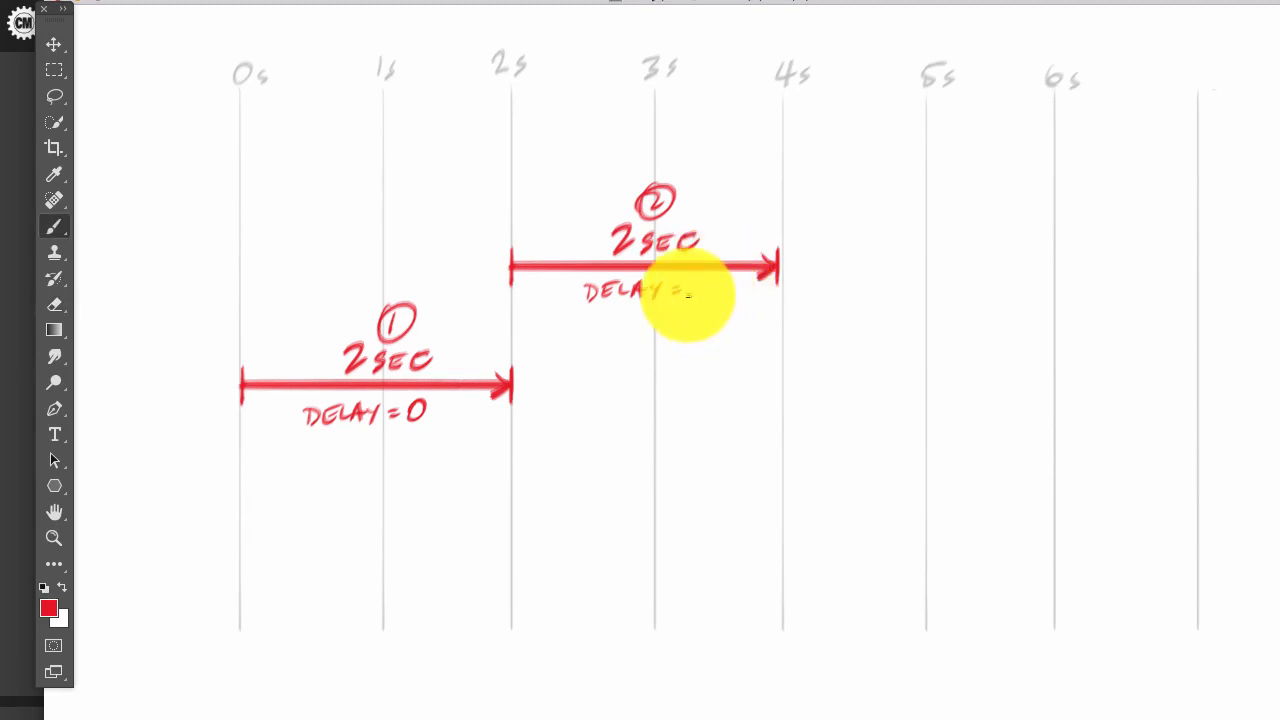
drag(700, 283, 701, 284)
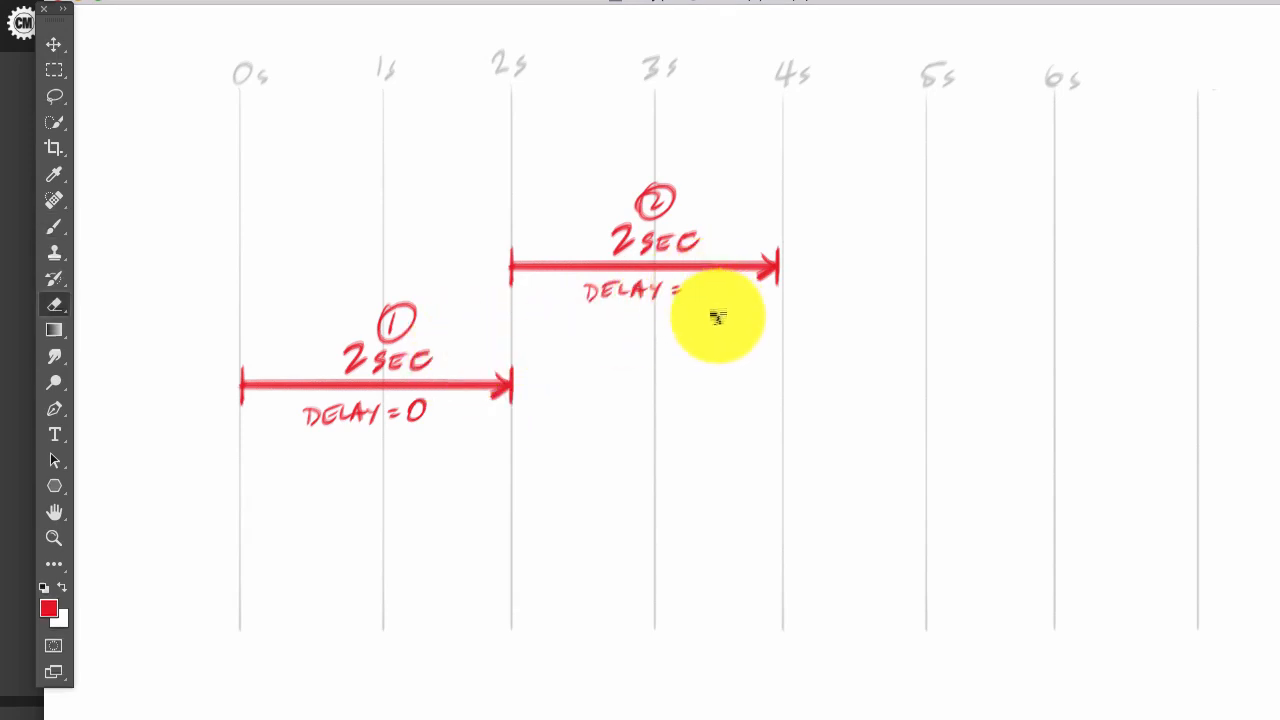
key(b)
drag(692, 284, 718, 297)
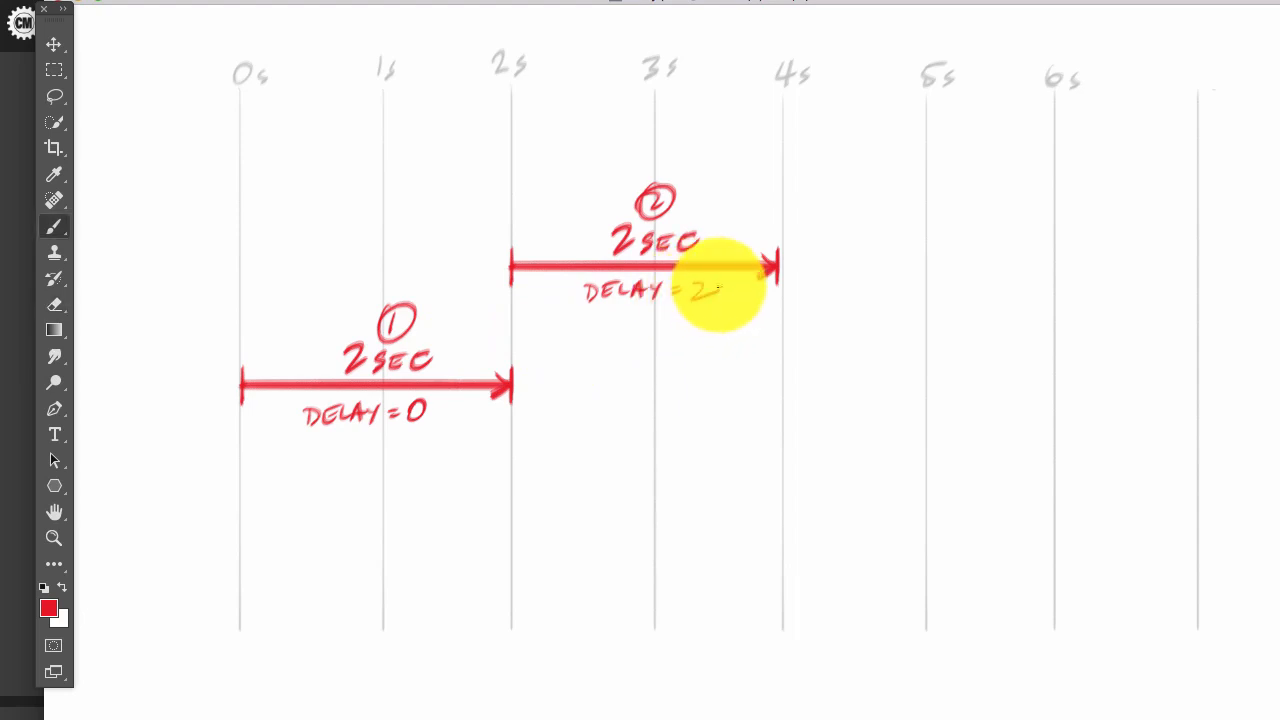
key(v)
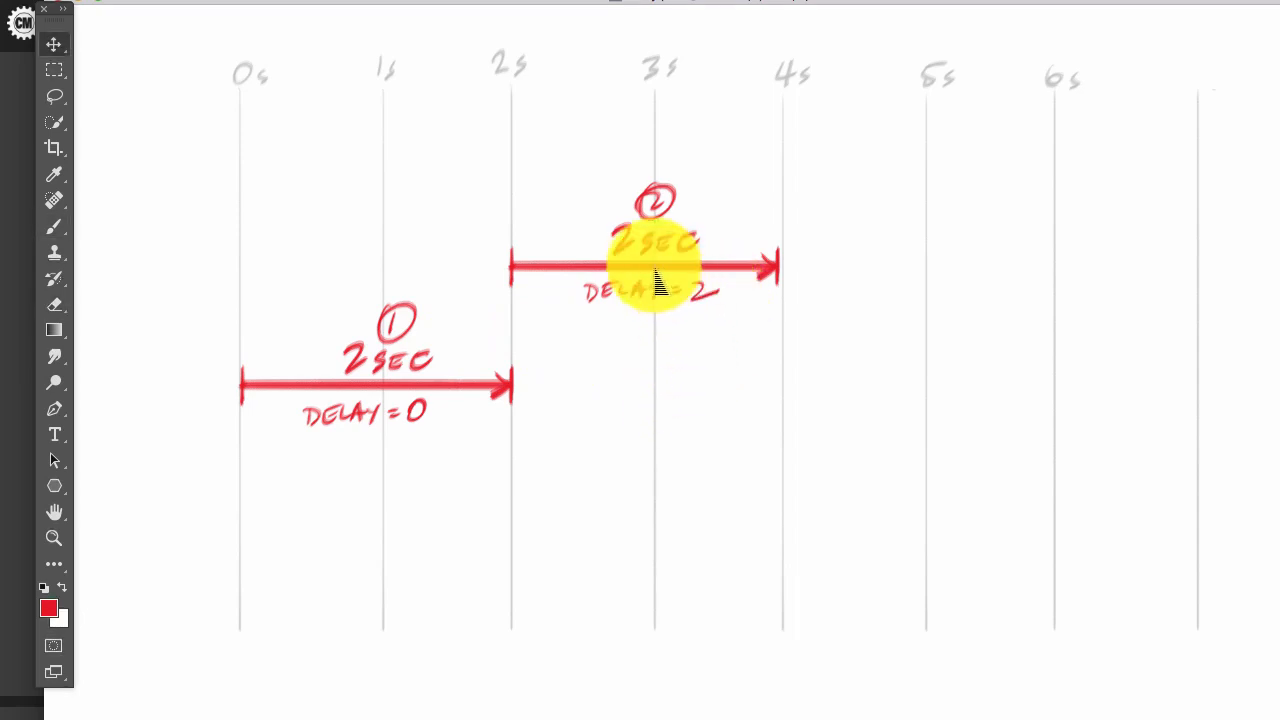
drag(667, 285, 917, 283)
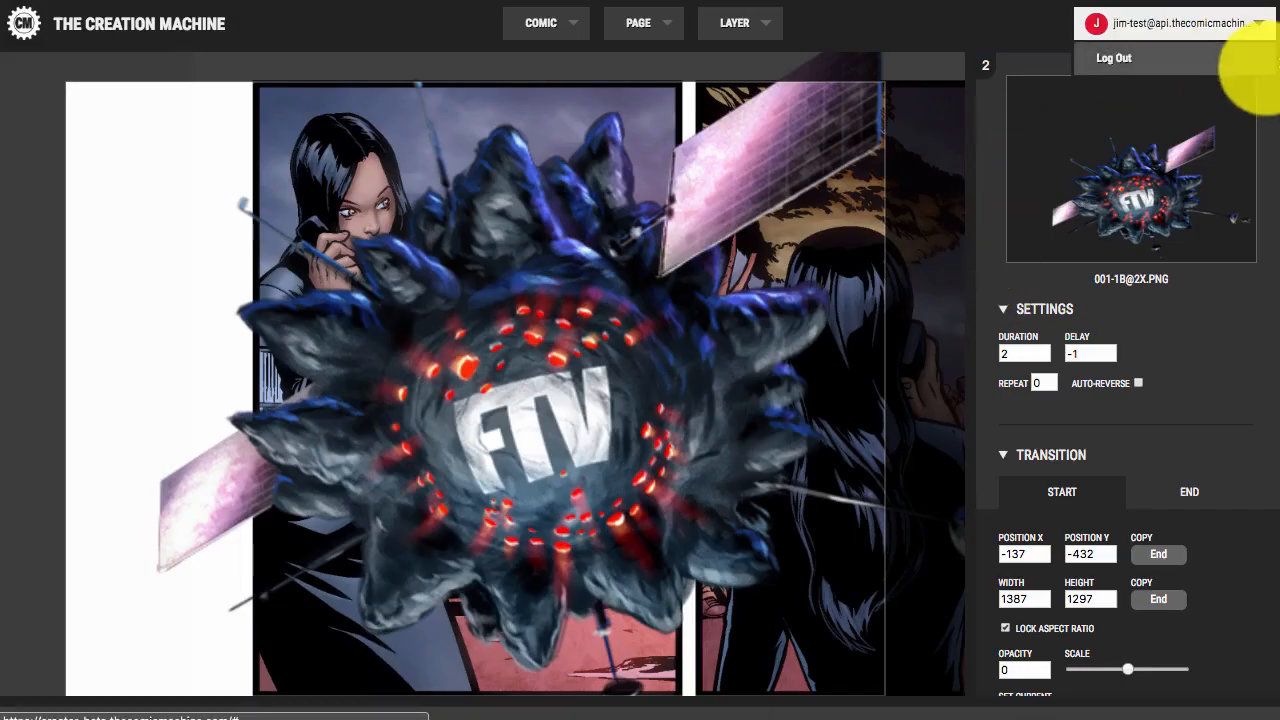
click(1274, 63)
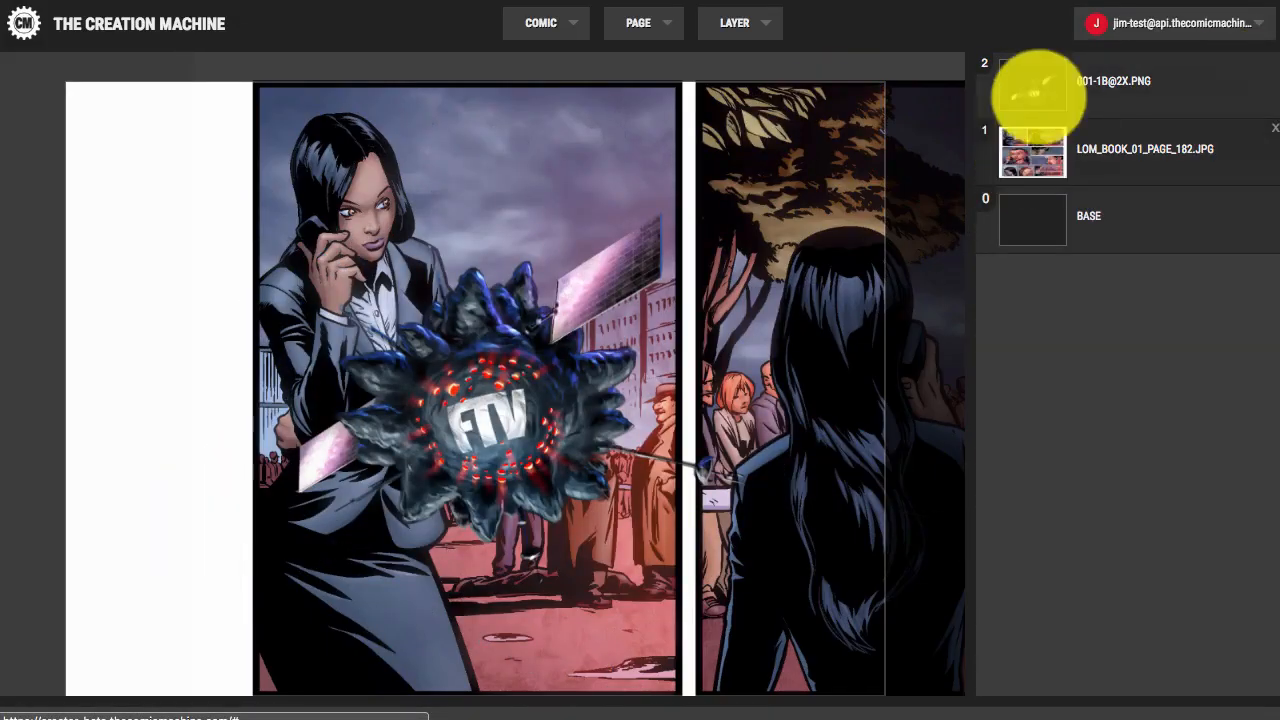
click(1038, 85)
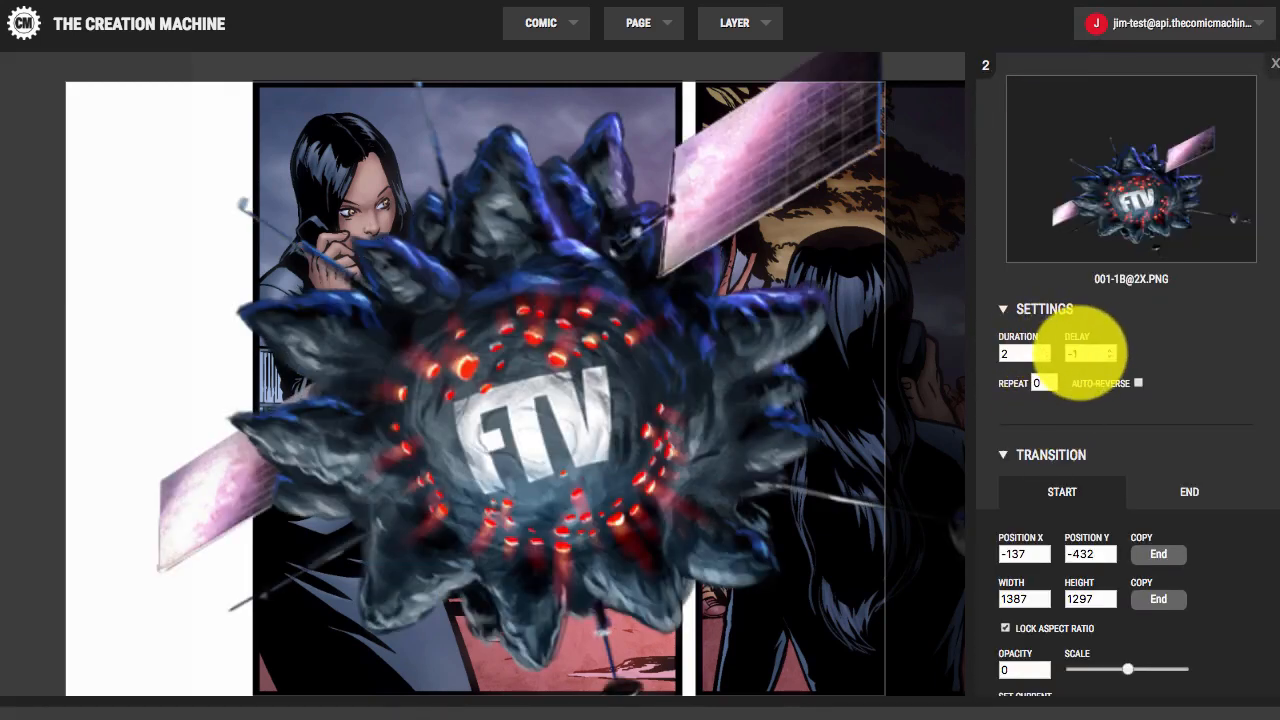
text(2)
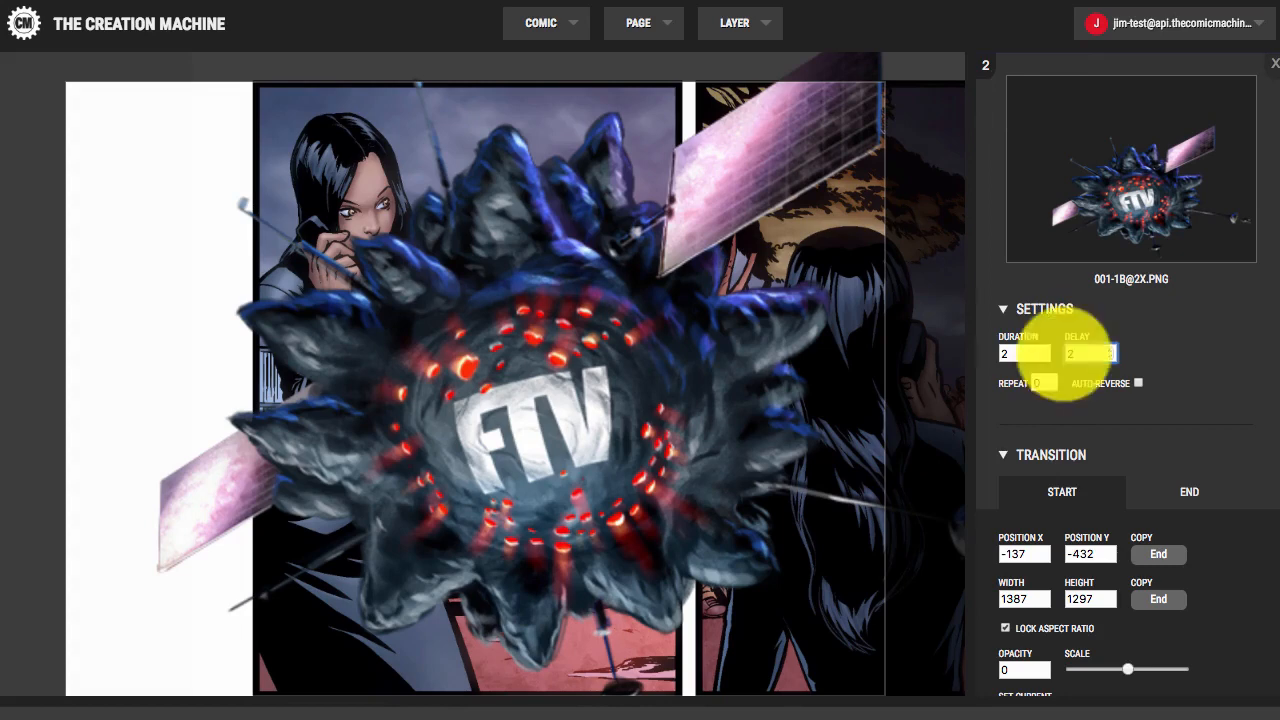
click(1274, 63)
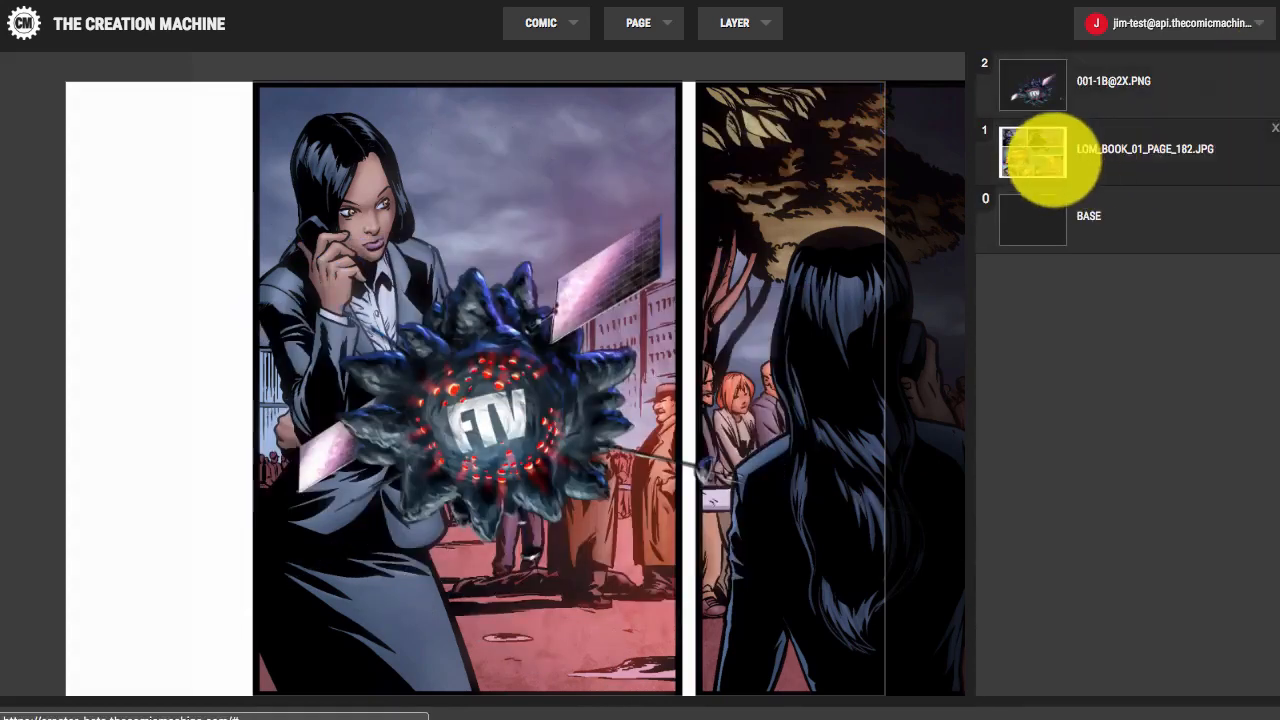
Check the LOM_BOOK_01_PAGE_182.JPG layer's duration and delay, preview the page's transition timing, and close the preview
click(1040, 150)
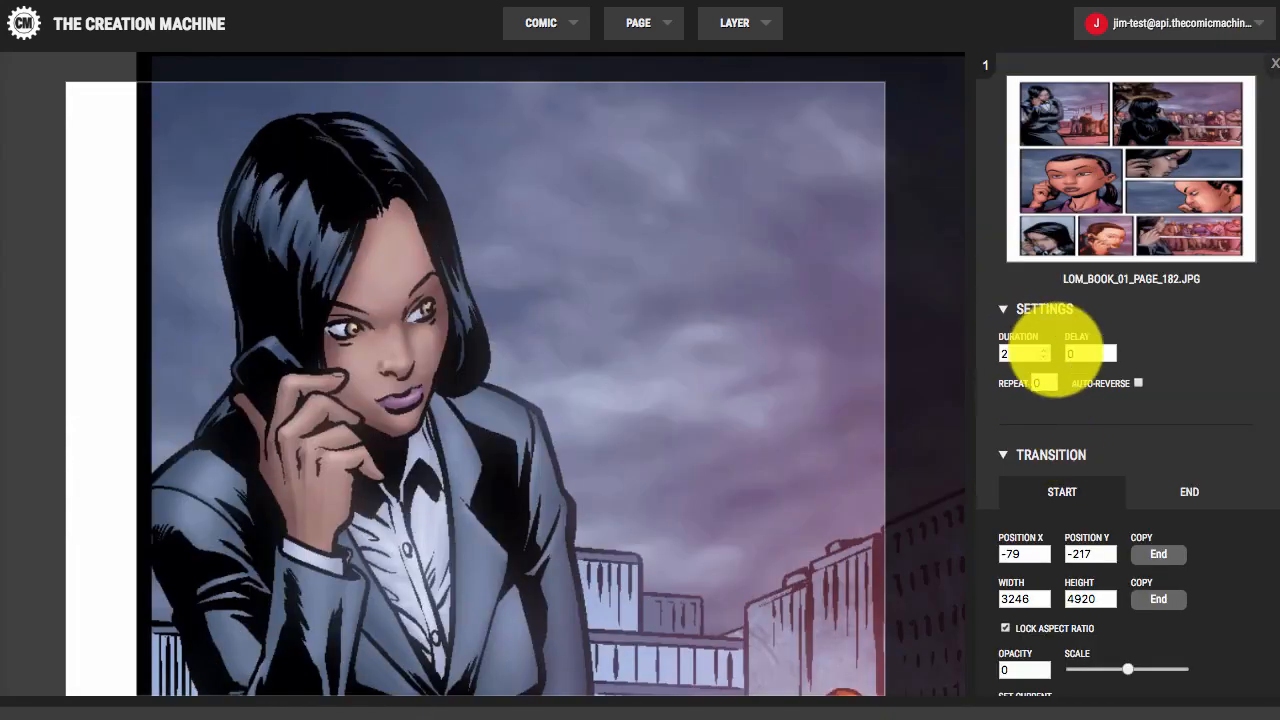
click(1272, 63)
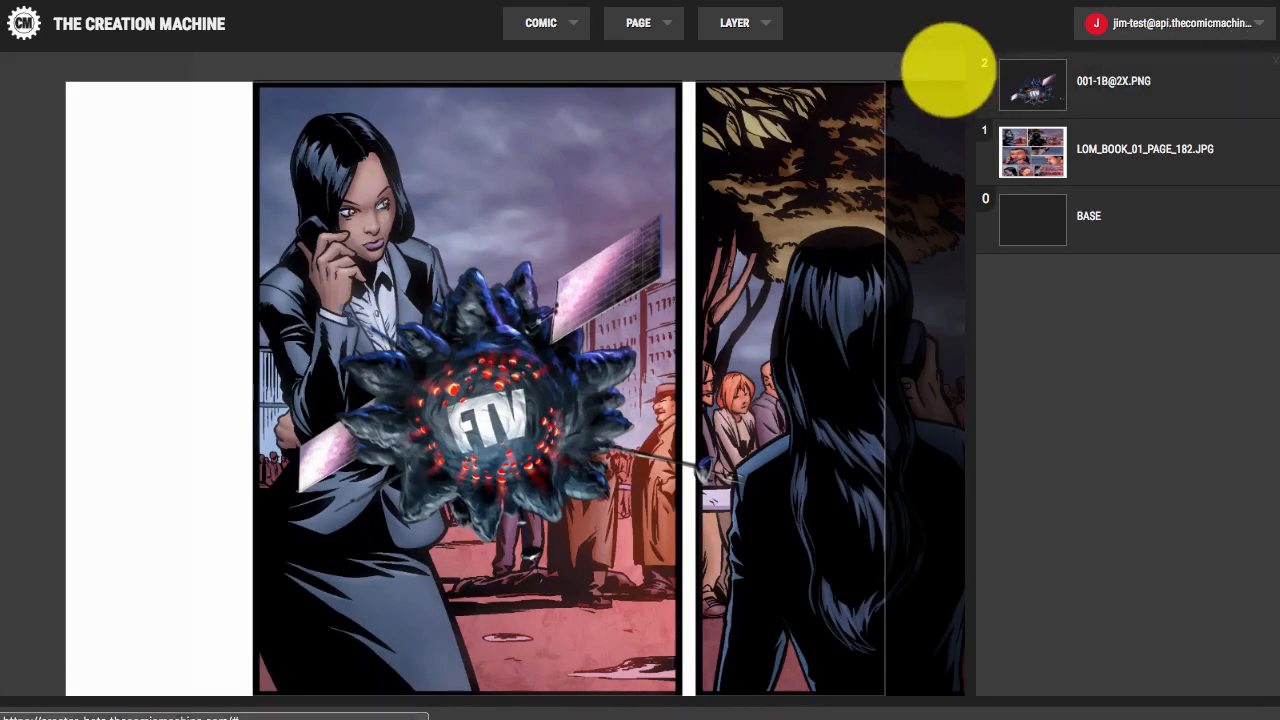
click(645, 24)
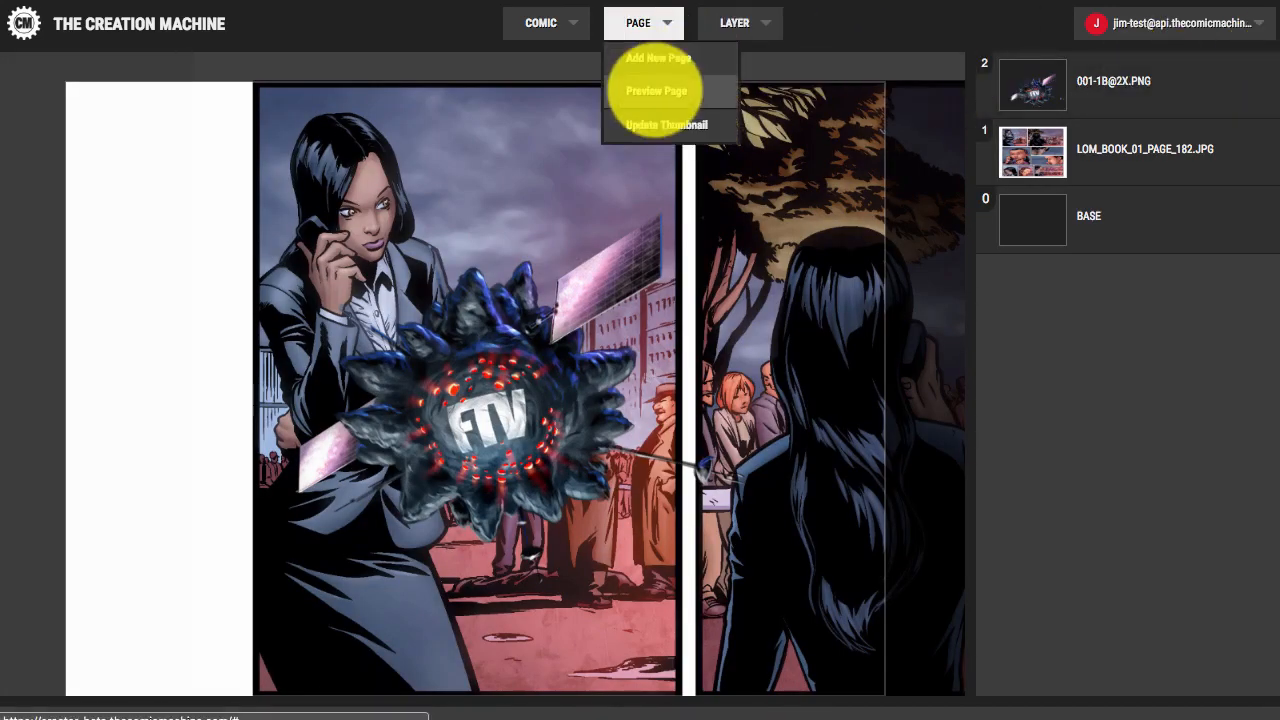
click(656, 90)
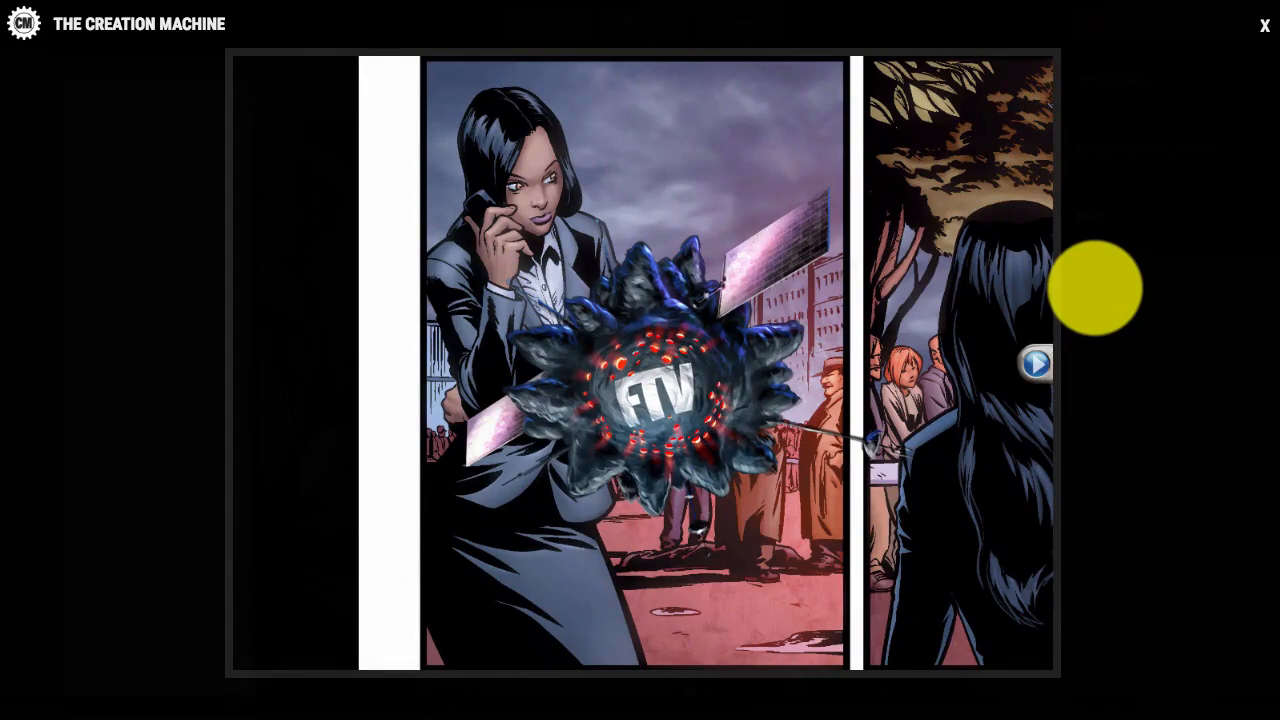
click(1264, 25)
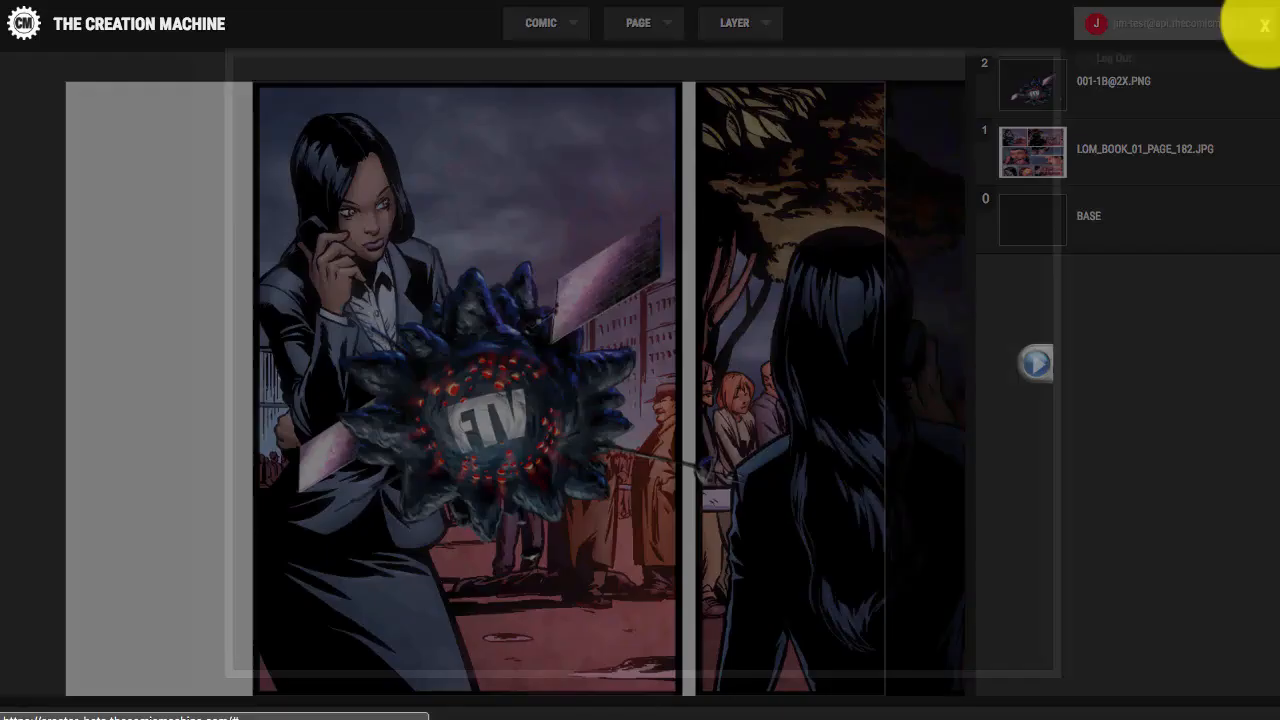